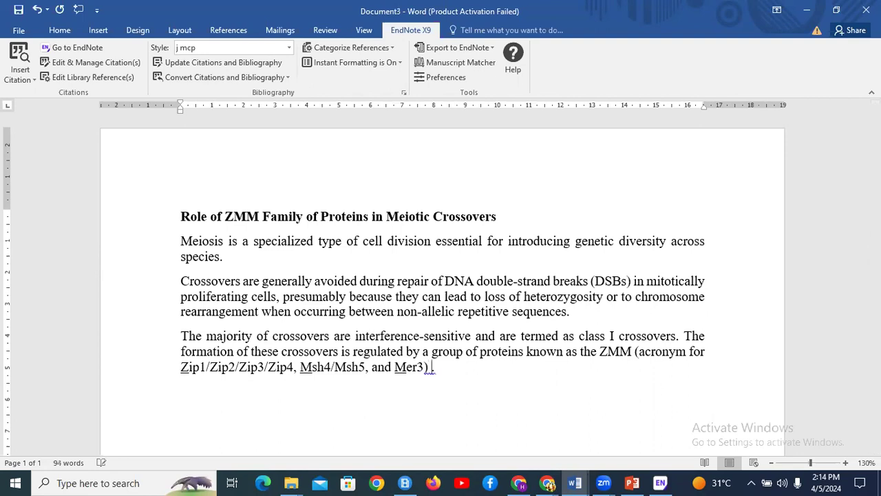
Add a space before the full stop after "species", then switch to Chrome and copy the title of the Nature article on HEI10 coarsening
click(221, 257)
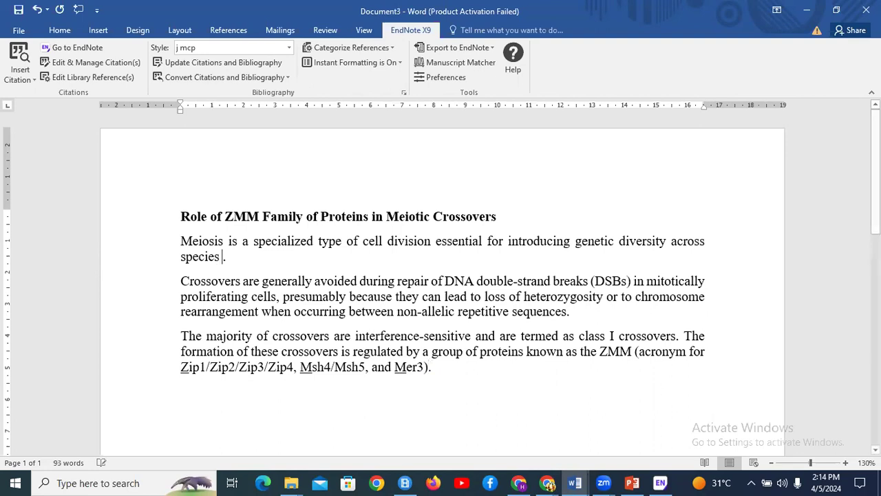
mouse_move(546, 482)
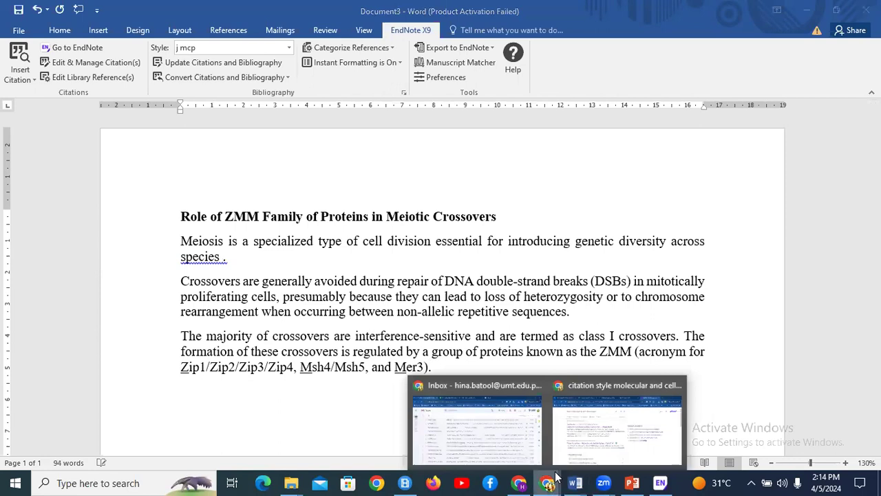
click(616, 427)
click(371, 13)
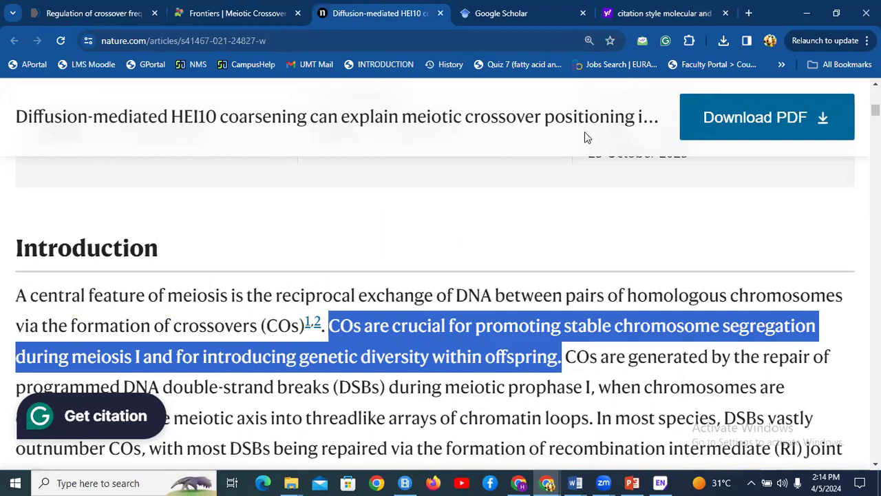
scroll(585, 131, up, 15)
scroll(585, 138, down, 3)
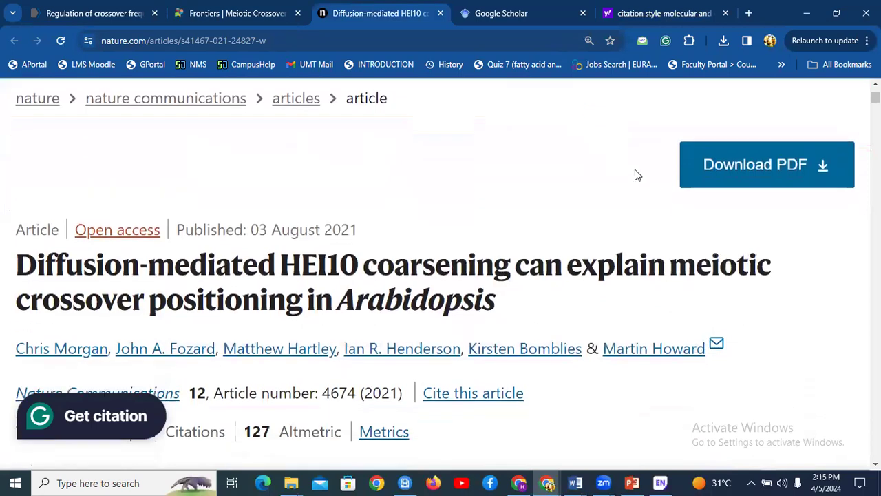
drag(500, 298, 24, 269)
key(ctrl+c)
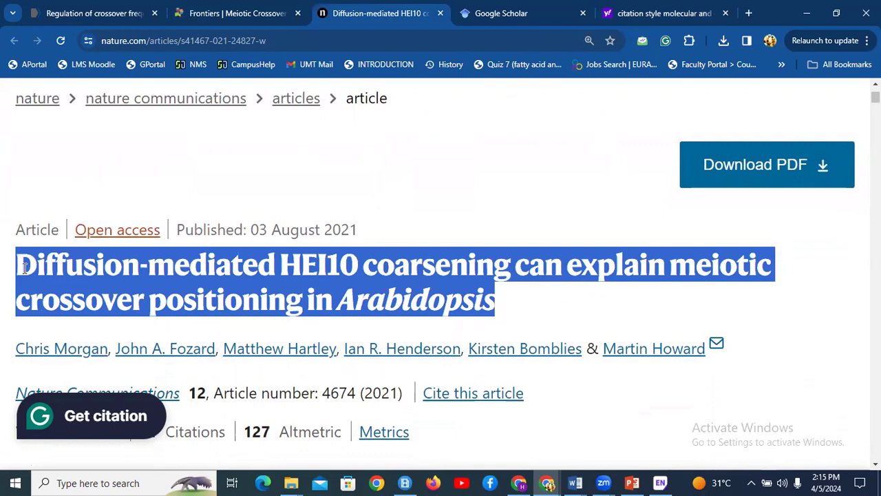
Search Google Scholar for the copied title "Diffusion-mediated HEI10 coarsening can explain meiotic crossover positioning in Arabidopsis"
click(527, 15)
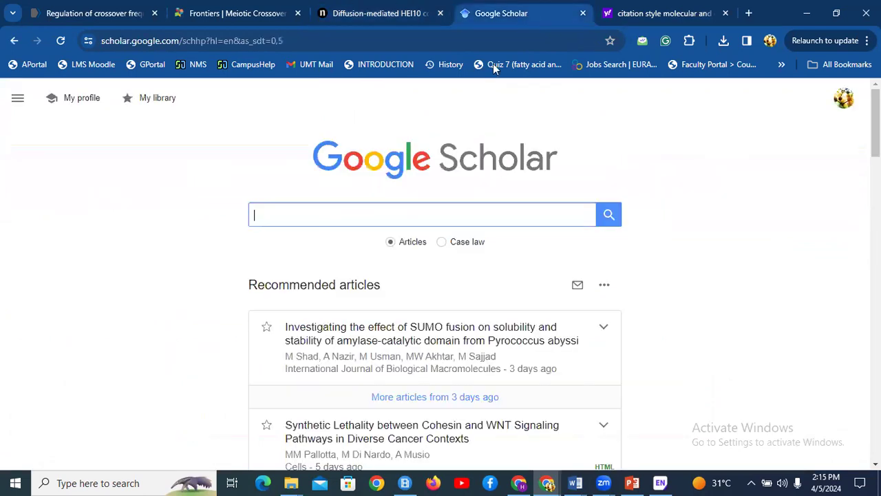
key(ctrl+v)
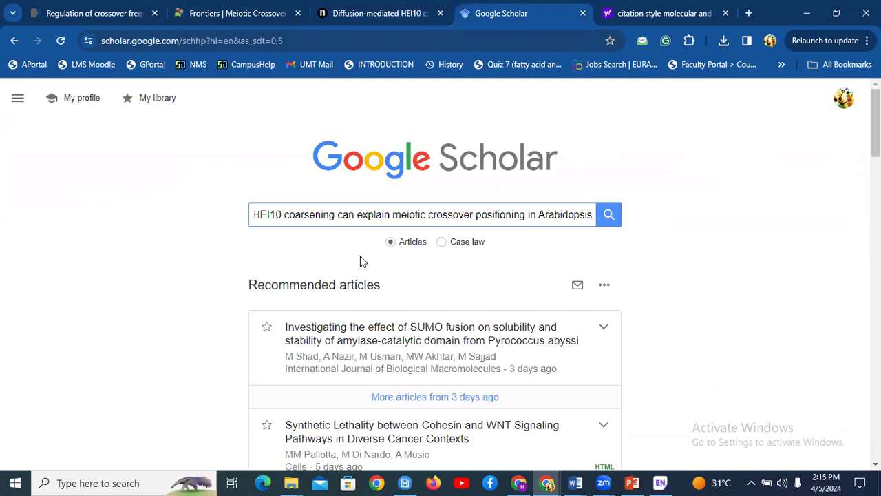
key(Return)
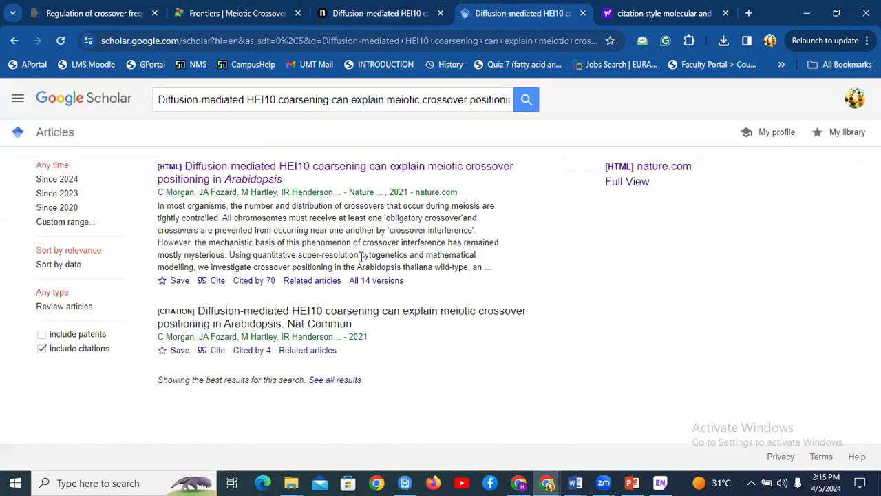
Export the nature.com result's citation in EndNote format and save it to the Desktop as scholar (6)
click(212, 281)
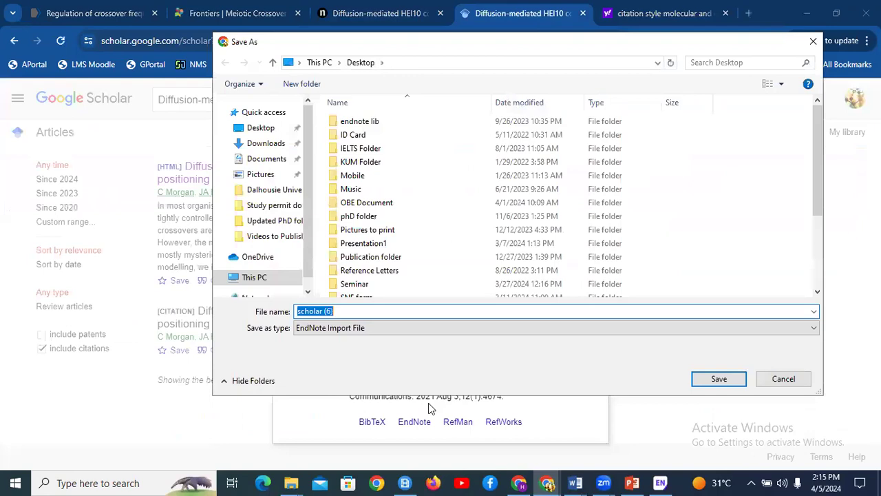
click(259, 128)
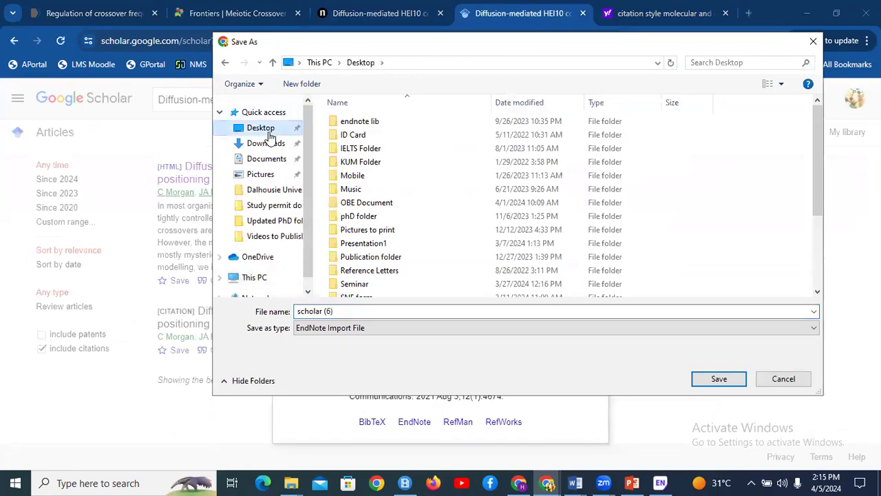
click(719, 380)
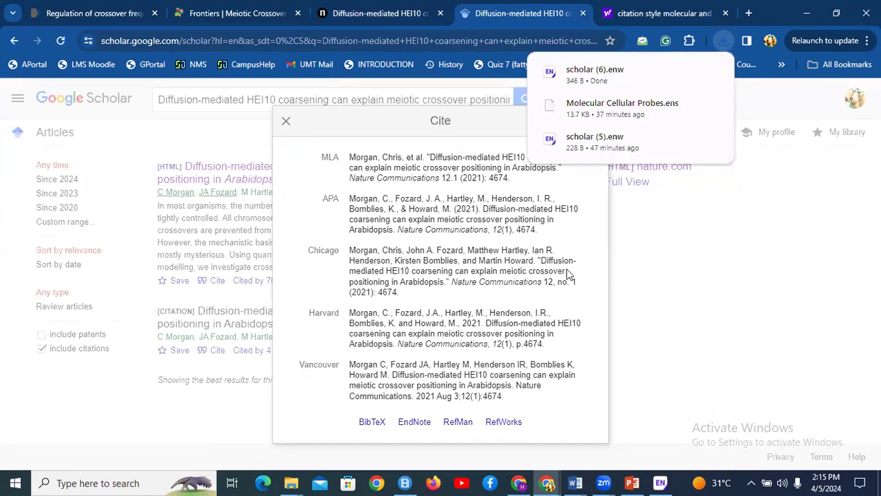
Open the downloaded scholar (6).enw in EndNote and select the imported HEI10 coarsening reference
click(723, 43)
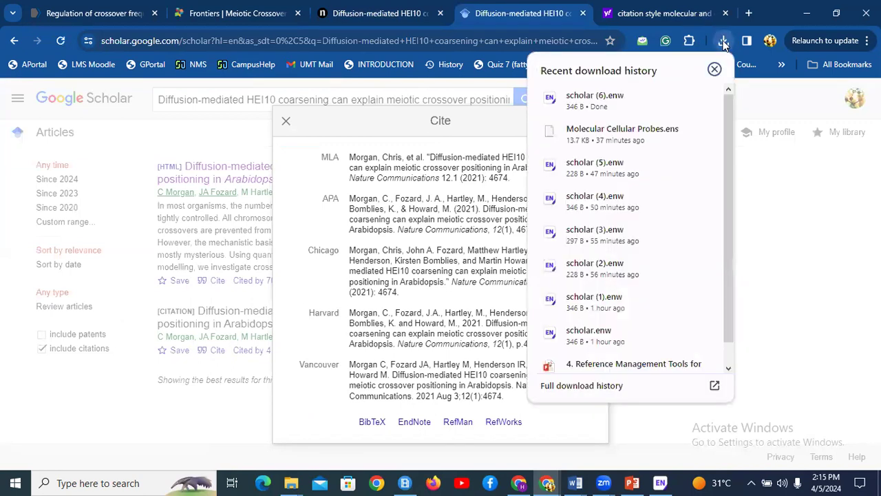
click(677, 100)
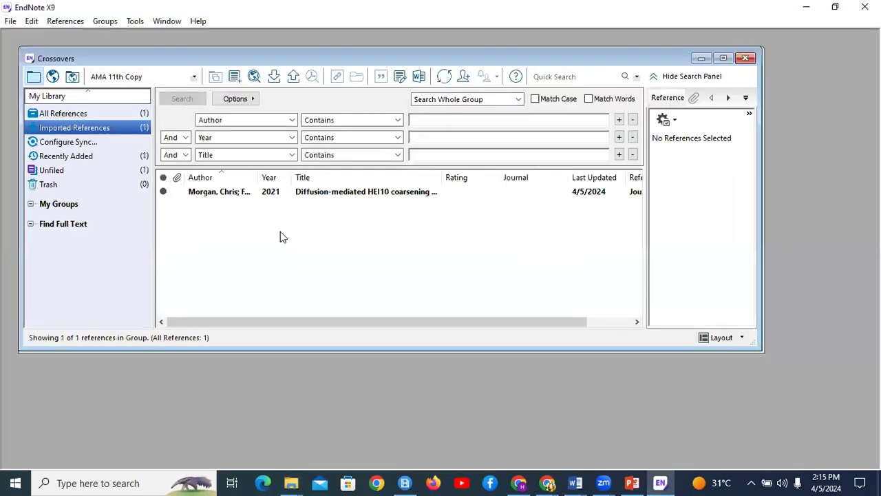
click(252, 193)
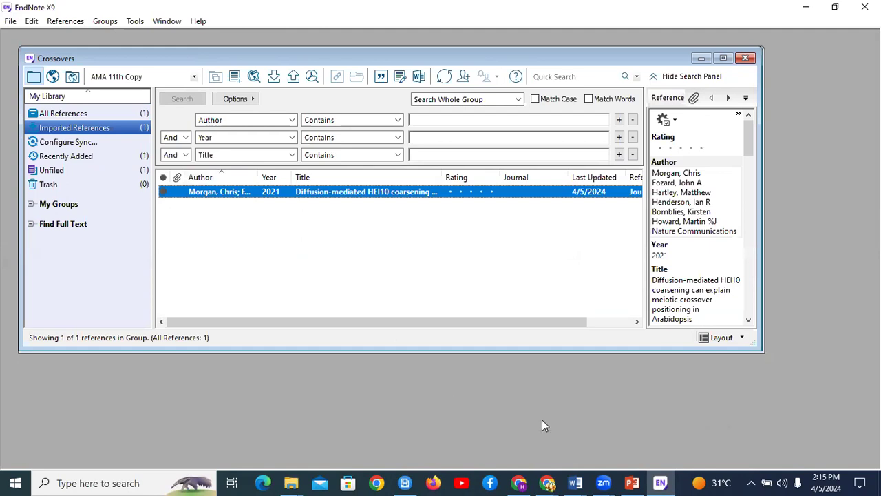
Switch to Document3 in Word and insert the selected EndNote citation after "species" in the first paragraph
click(575, 478)
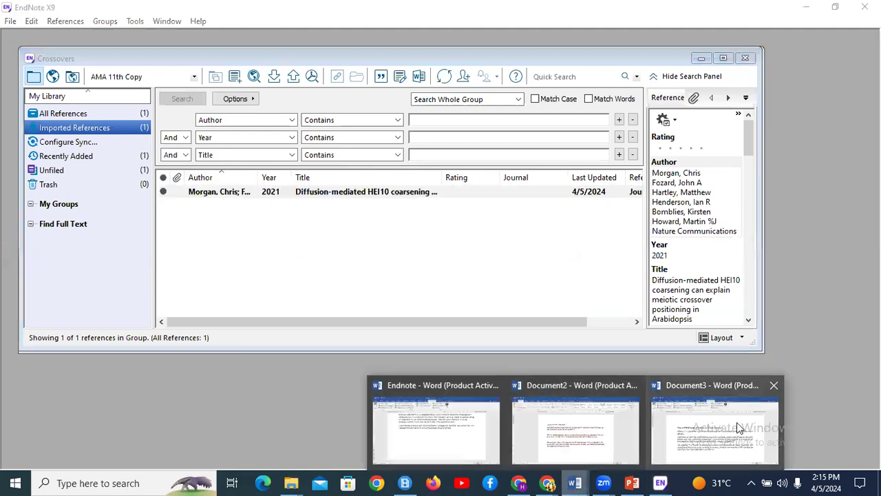
click(737, 422)
key(BackSpace)
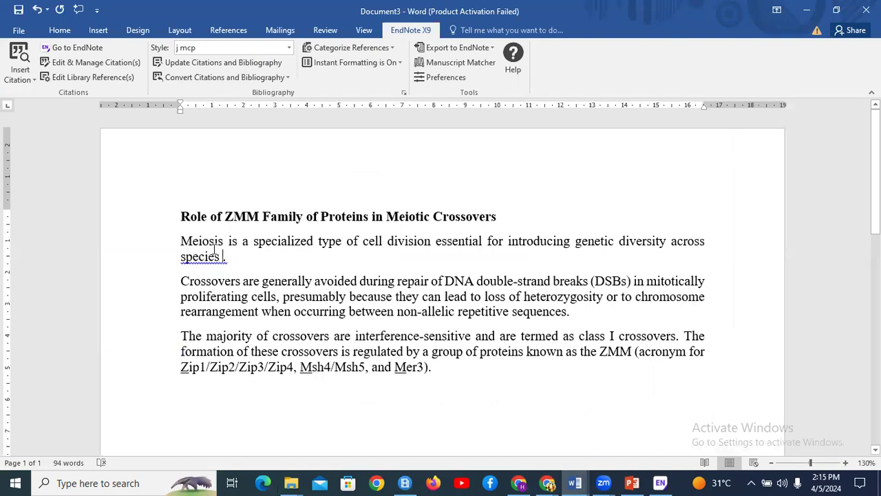
click(20, 82)
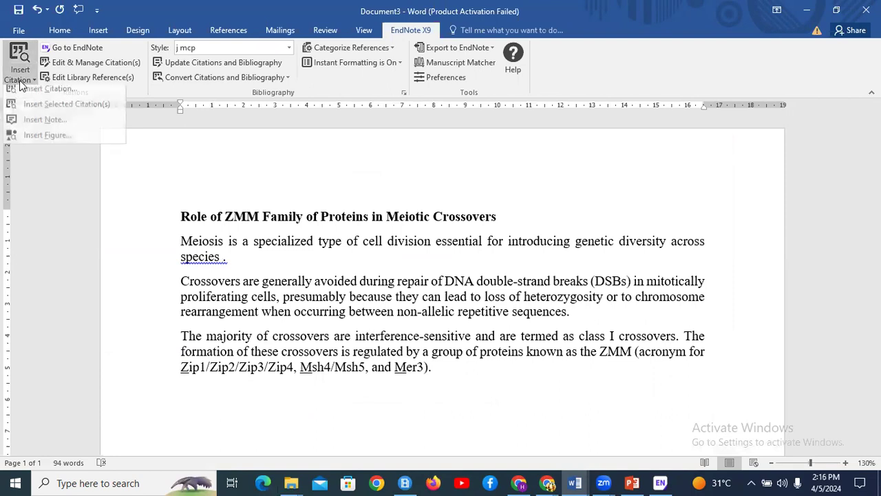
click(38, 110)
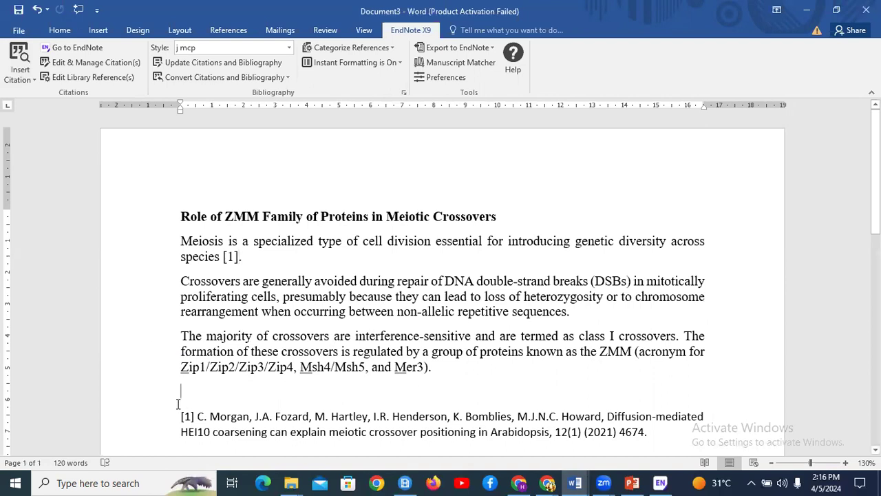
Add the heading "References" above the bibliography entry, set apart with blank lines
text(refere)
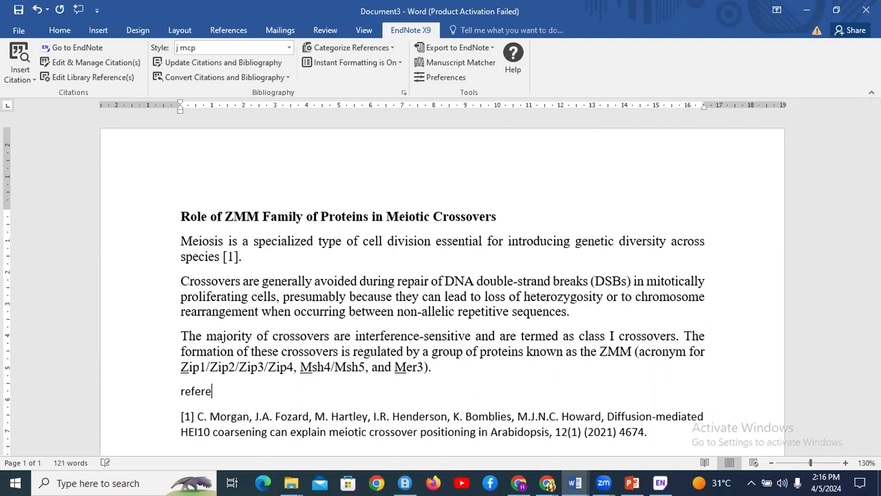
text(nces)
key(Return)
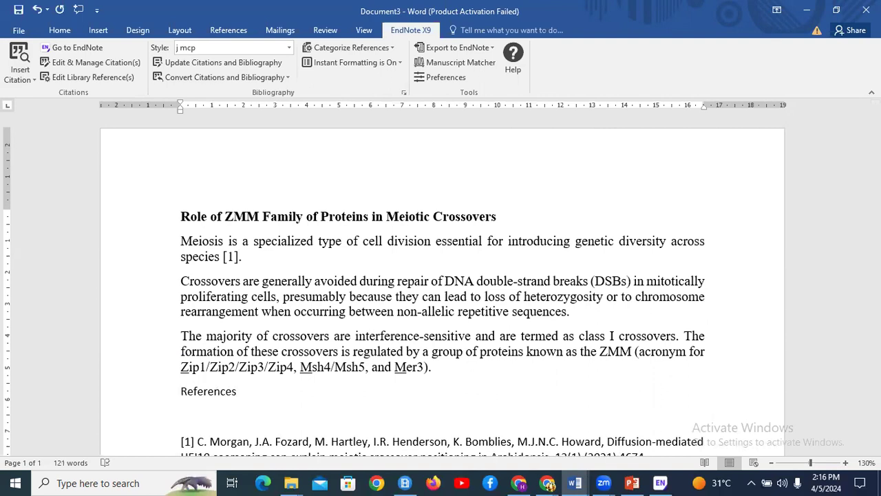
key(Return)
key(Down)
key(Down)
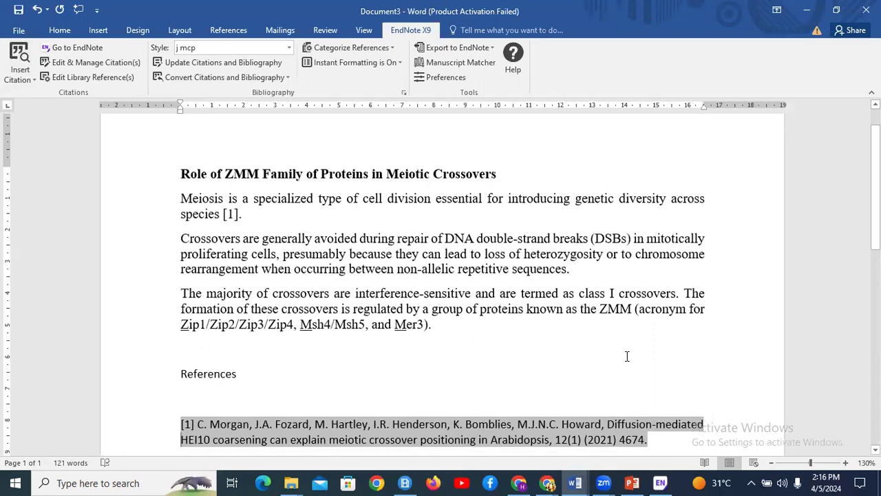
Switch to Chrome and copy the title "Meiotic Crossover Patterning" from the Frontiers article
click(553, 481)
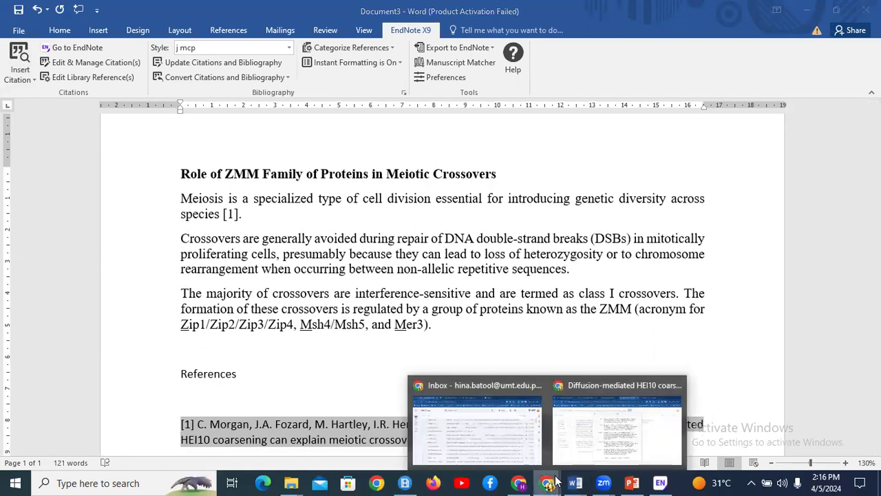
click(603, 444)
click(262, 8)
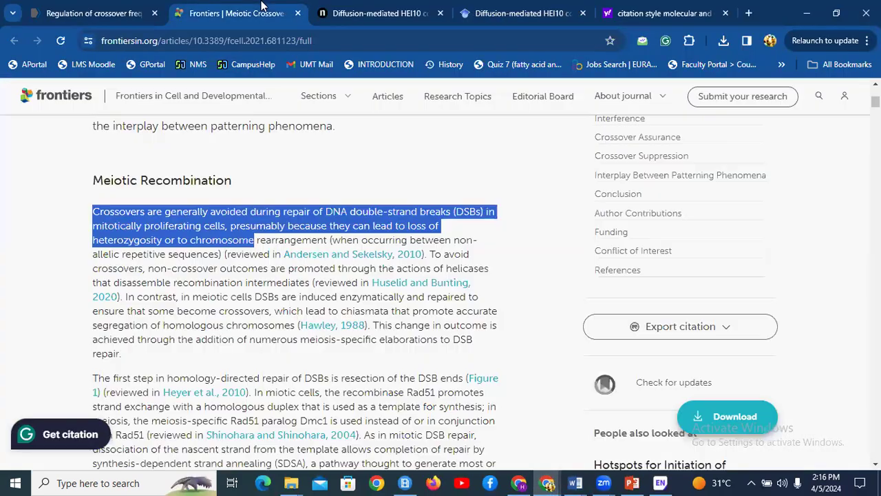
scroll(137, 225, up, 15)
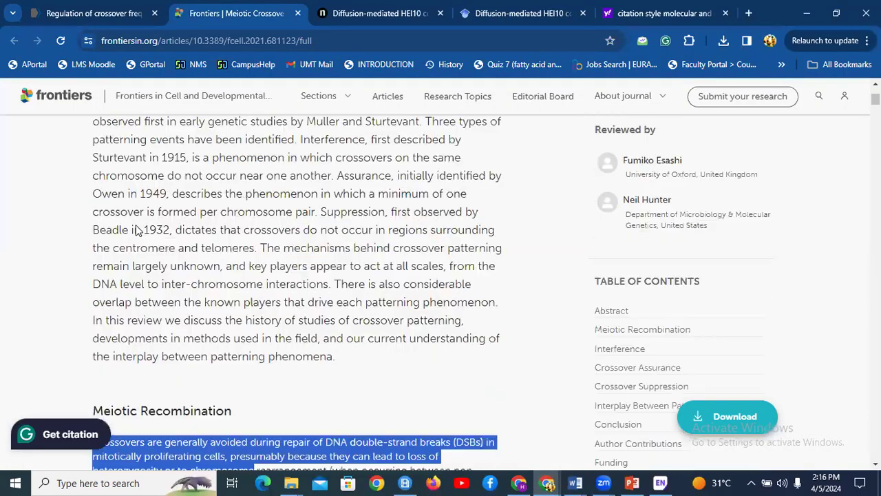
drag(387, 299, 83, 304)
key(ctrl+c)
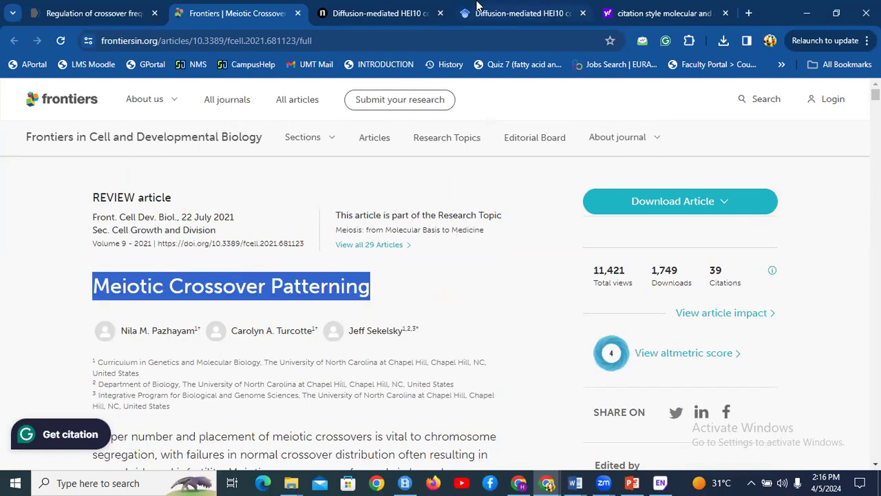
Return to Google Scholar, close the open citation window and select the existing search query
click(517, 13)
click(285, 122)
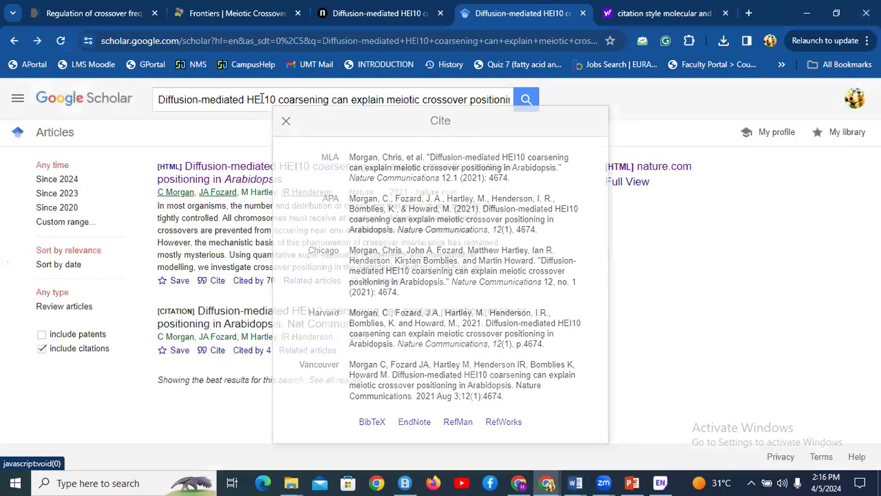
triple_click(260, 99)
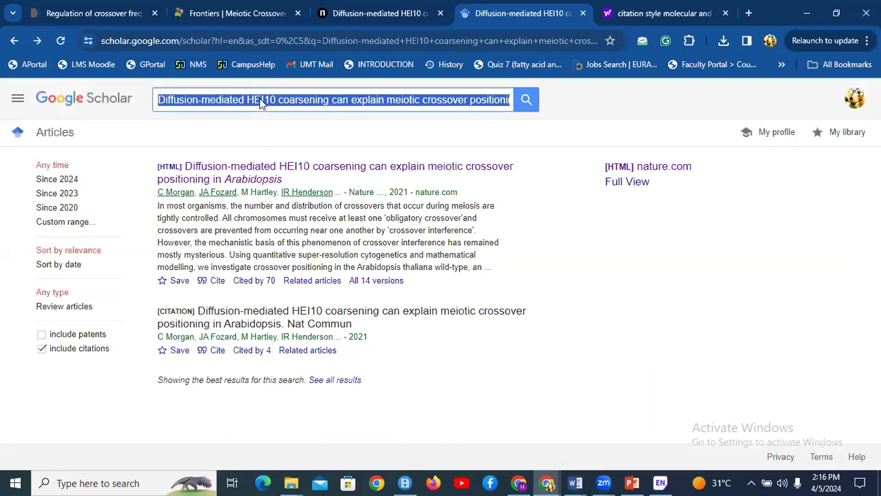
key(ctrl+s)
key(ctrl+v)
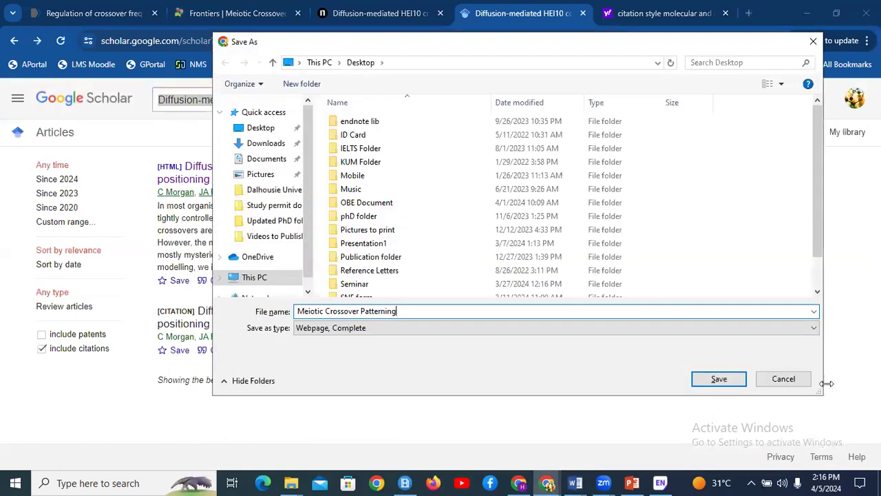
click(795, 379)
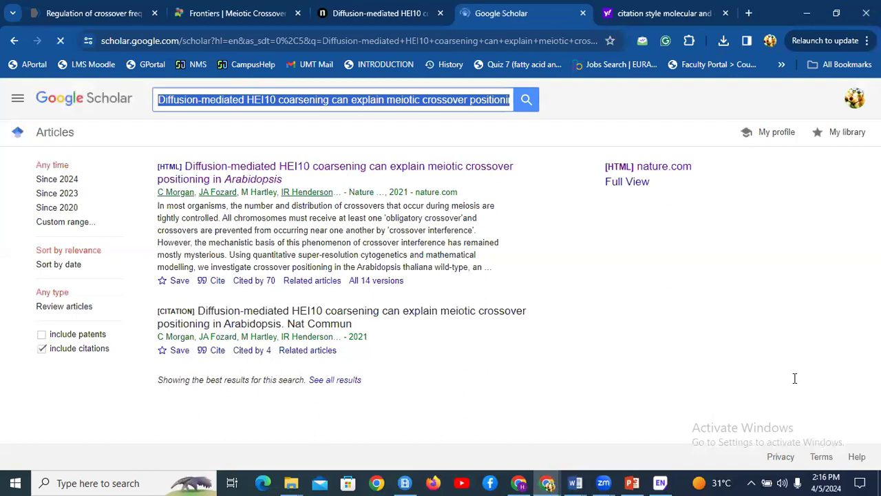
Replace the Google Scholar query with the copied title "Meiotic Crossover Patterning" and run the search
click(593, 294)
click(423, 102)
key(ctrl+a)
key(ctrl+v)
key(Return)
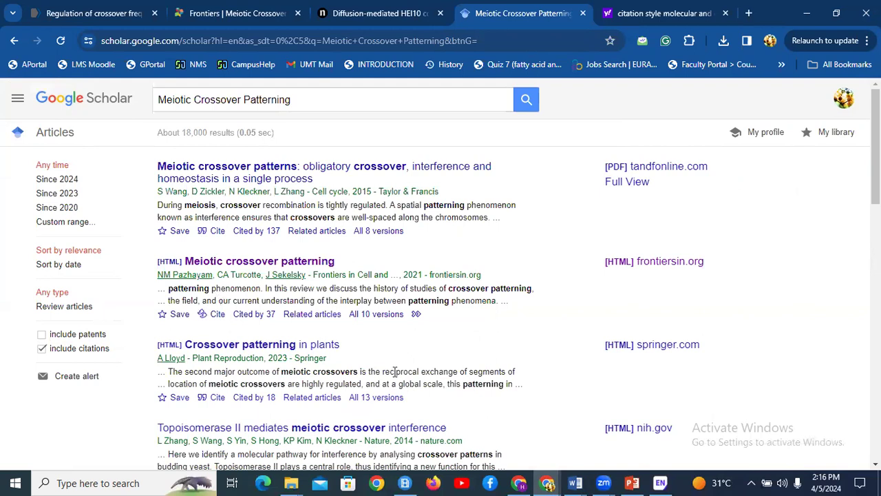
Save the frontiersin.org article's citation in EndNote format and open the downloaded scholar (7).enw to import it
click(415, 400)
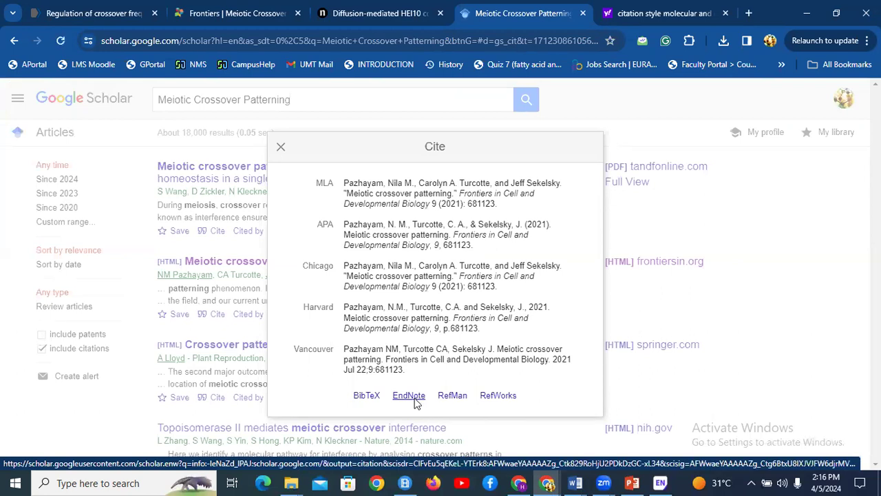
click(705, 380)
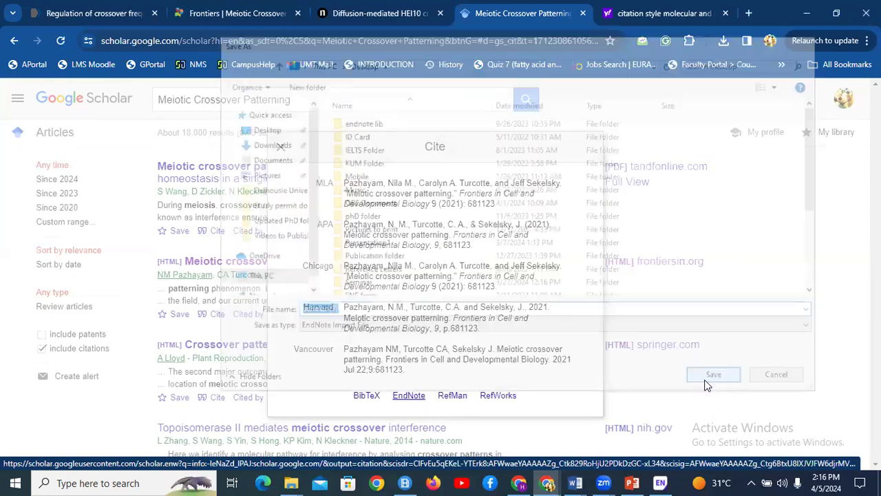
click(732, 39)
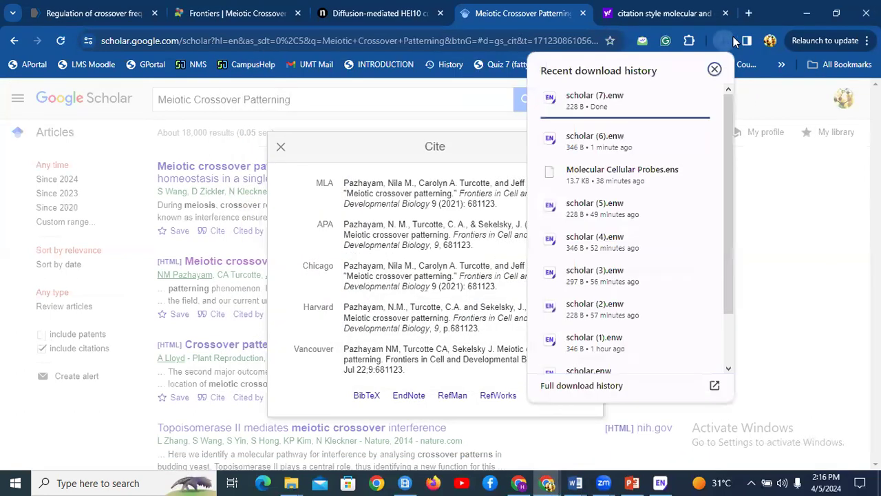
click(678, 98)
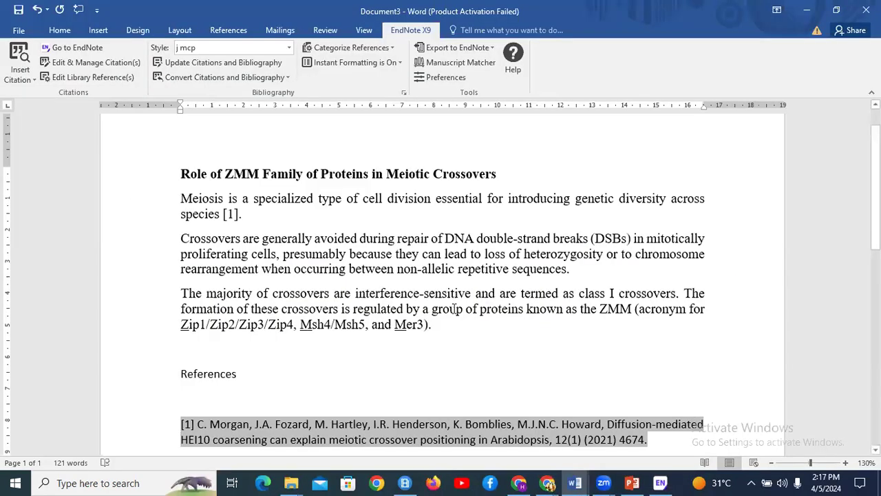
Insert the selected EndNote reference as a citation after "repetitive sequences", before the period ending the second paragraph
click(568, 268)
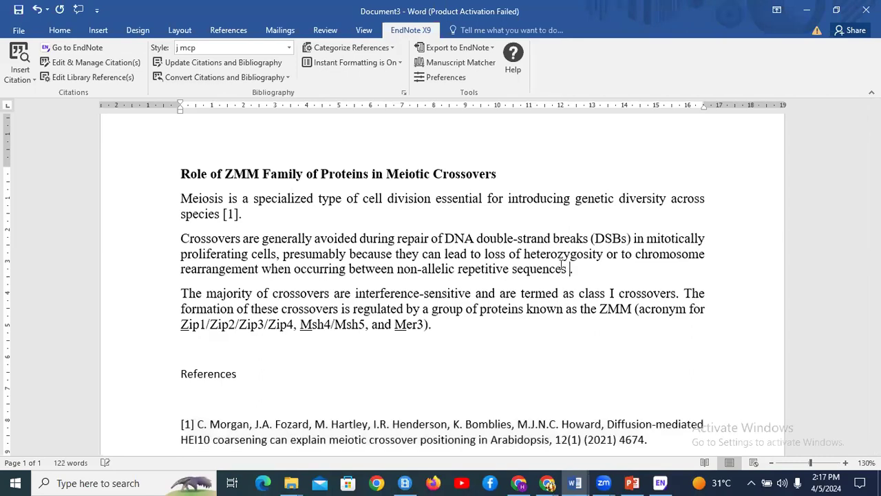
click(23, 81)
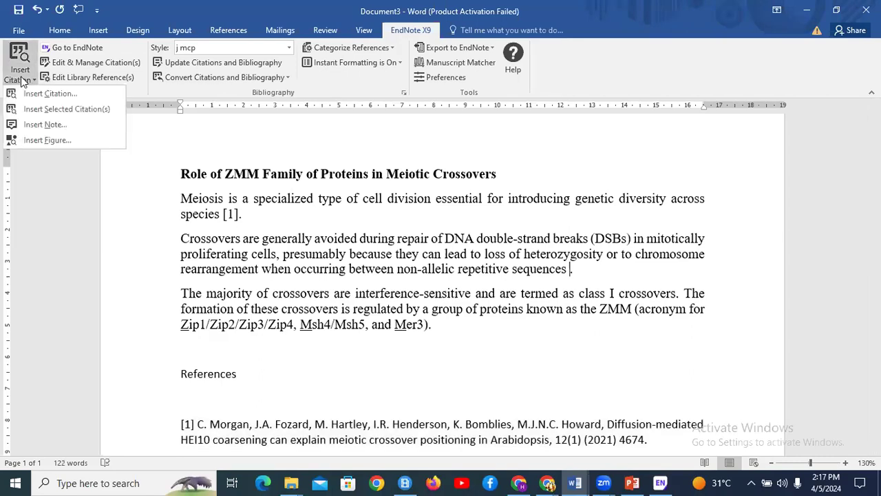
click(39, 109)
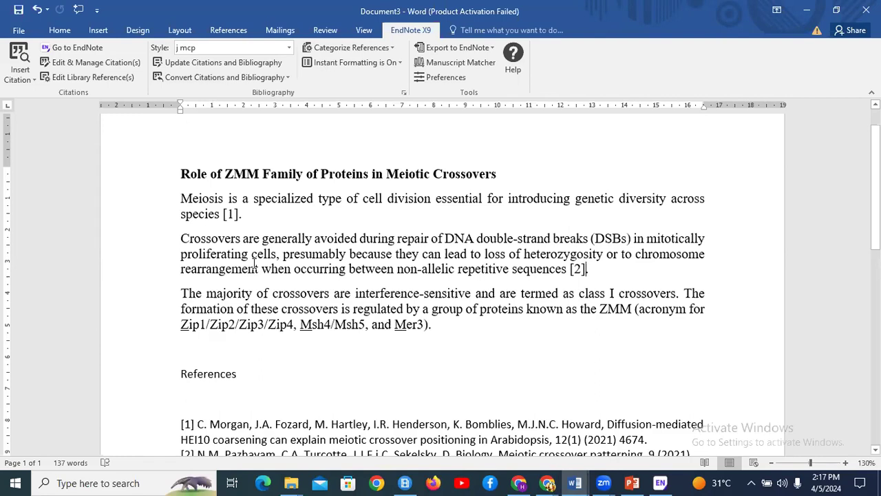
Switch the bibliography style to APA 6th, and replace it with the Chemistry style from the full EndNote style list
click(289, 47)
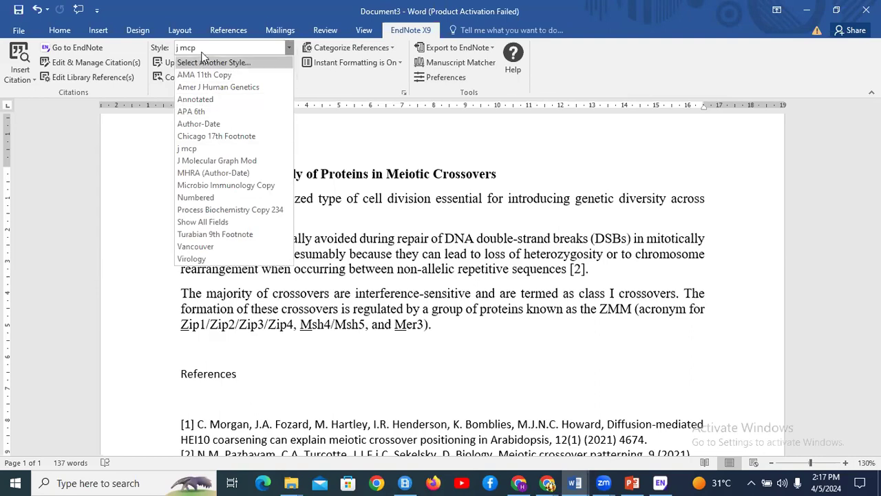
click(208, 110)
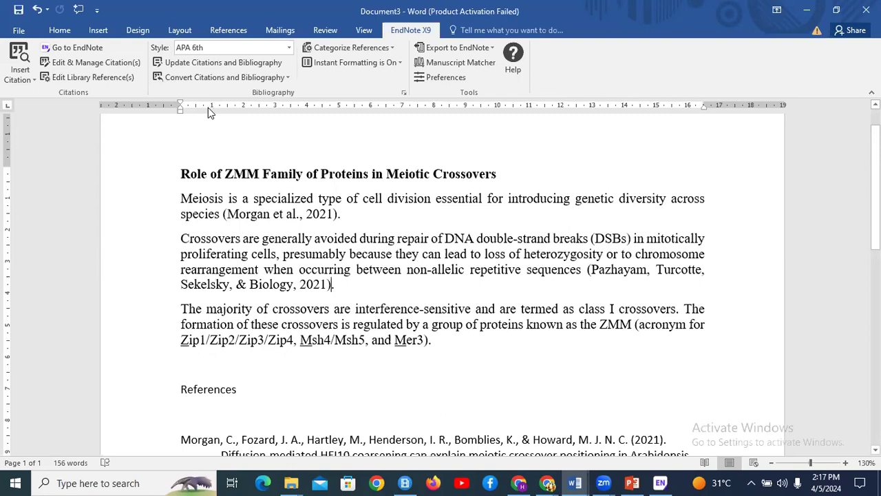
click(288, 48)
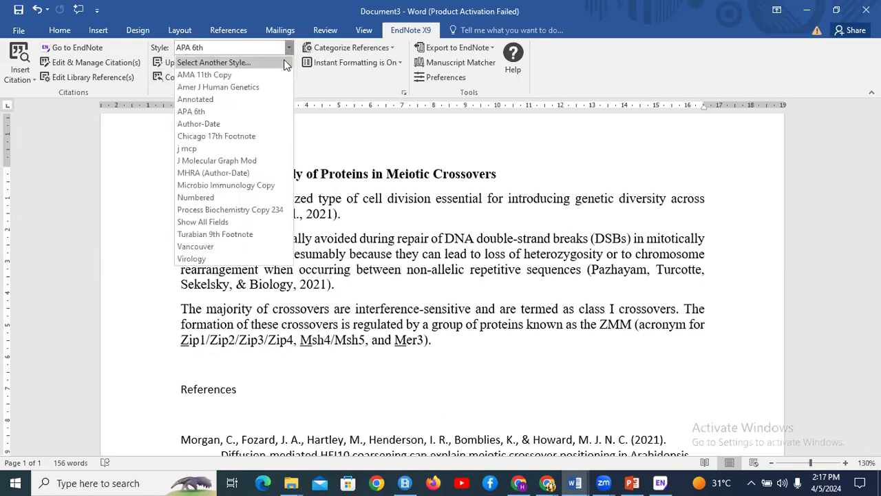
click(283, 63)
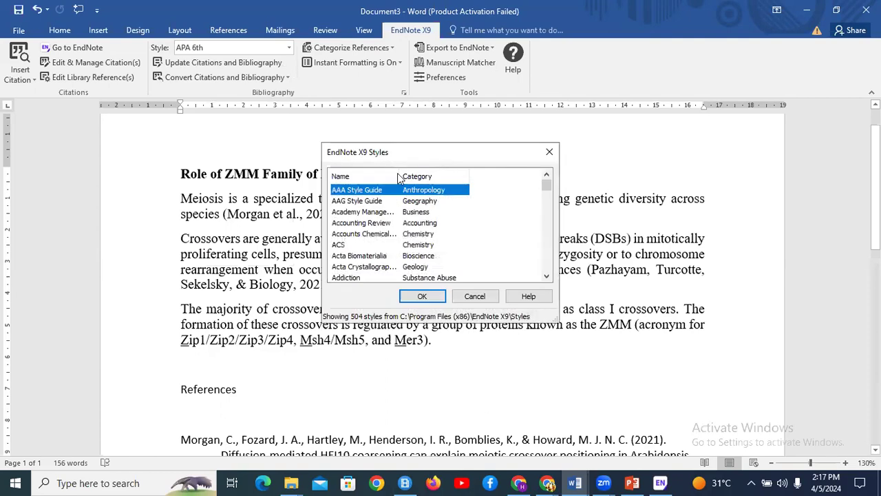
scroll(398, 177, down, 20)
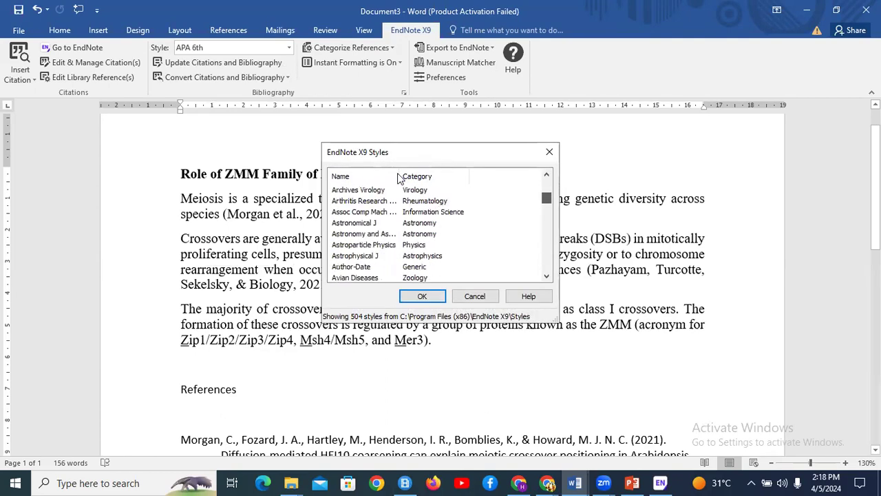
scroll(398, 178, down, 15)
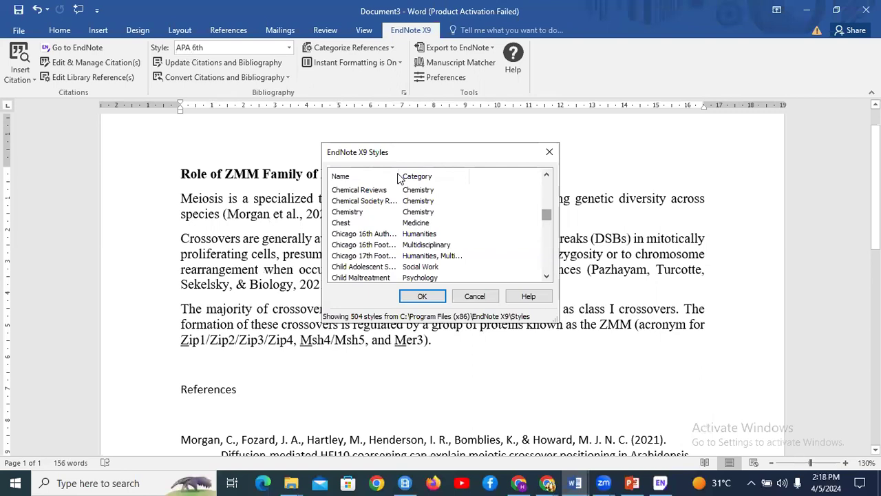
click(422, 296)
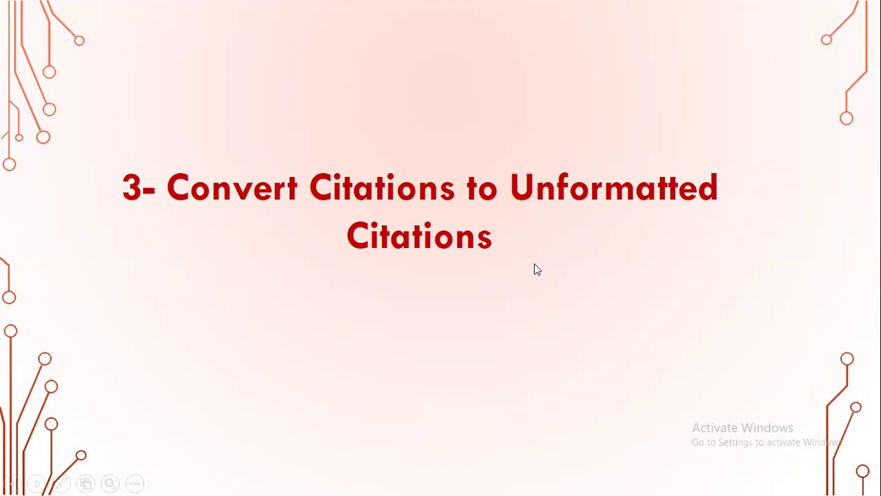
Leave the slide show for Document3 in Word and convert its citations to unformatted citations
key(Escape)
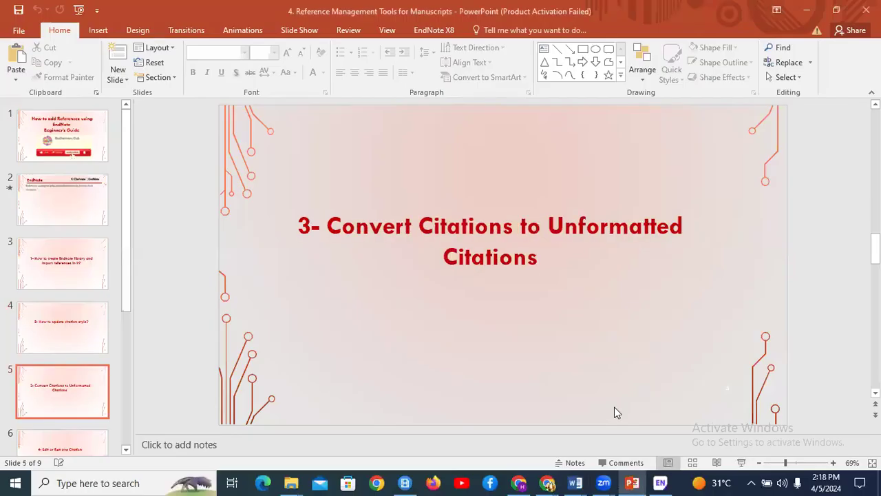
mouse_move(578, 483)
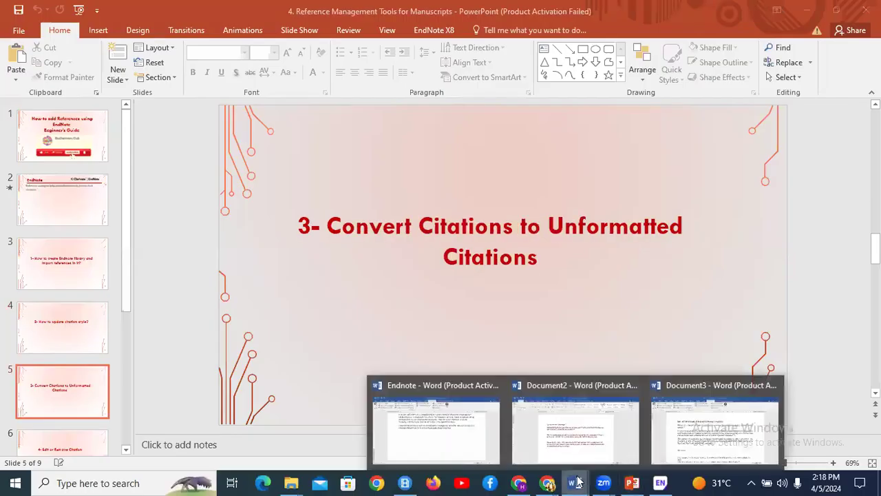
click(737, 411)
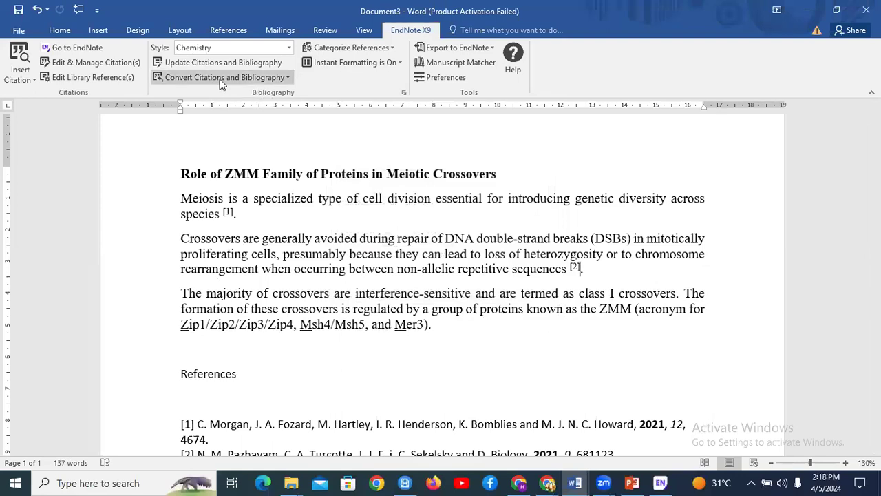
click(285, 78)
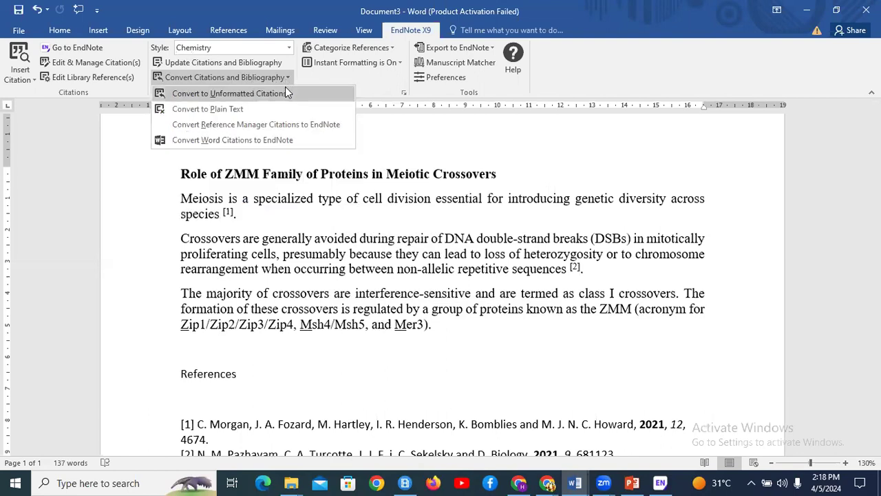
click(287, 93)
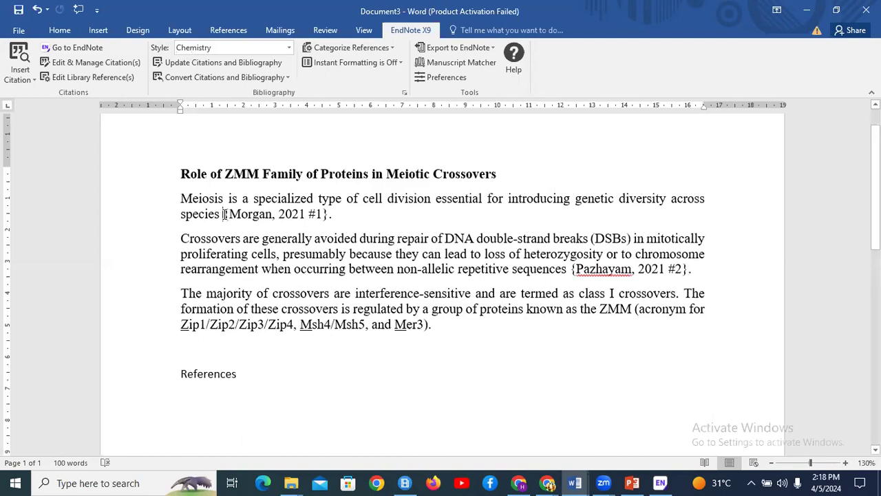
Insert ". The crossover formed during meiosis are highly organized" after "species", ahead of the first paragraph's temporary citation
click(224, 214)
text(. The)
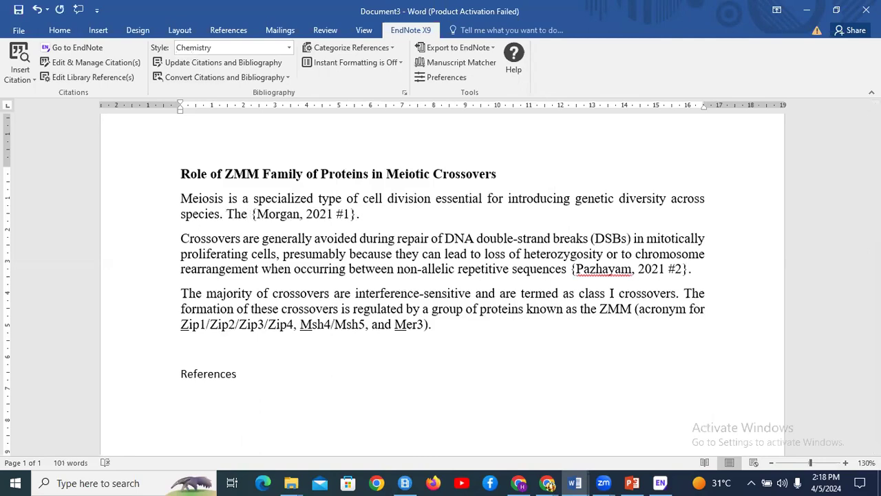
text( crossov)
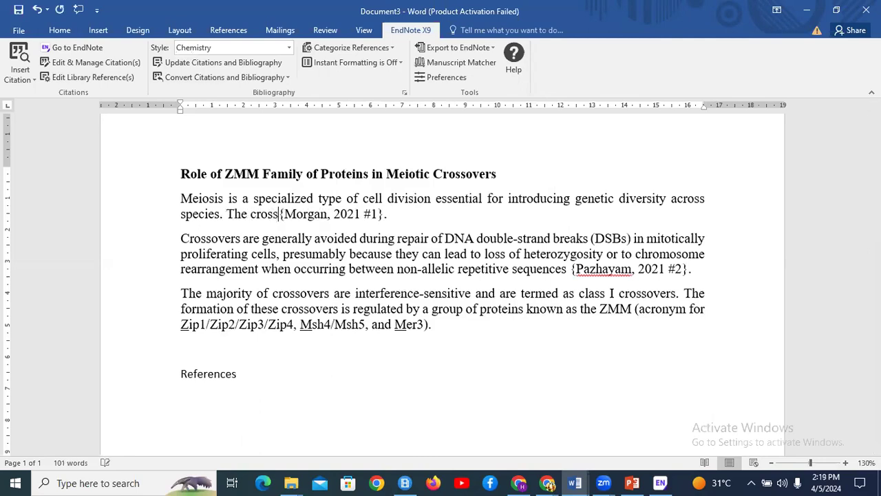
text(er forme)
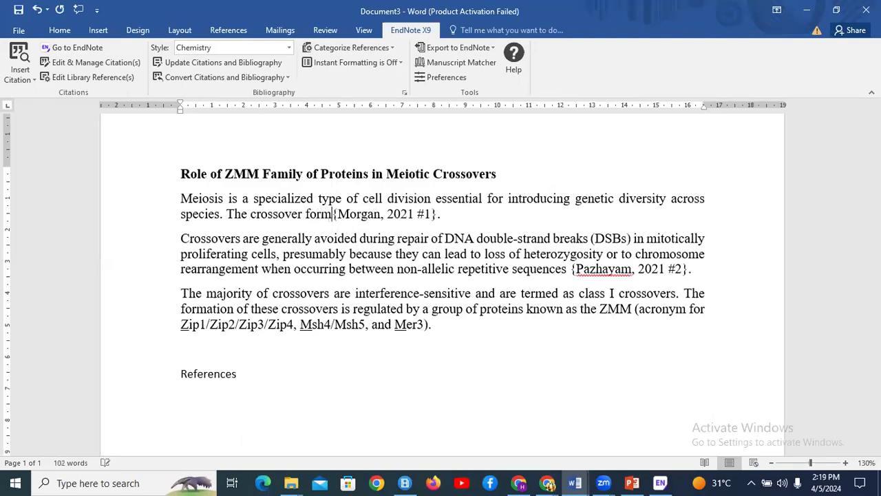
text(d during me)
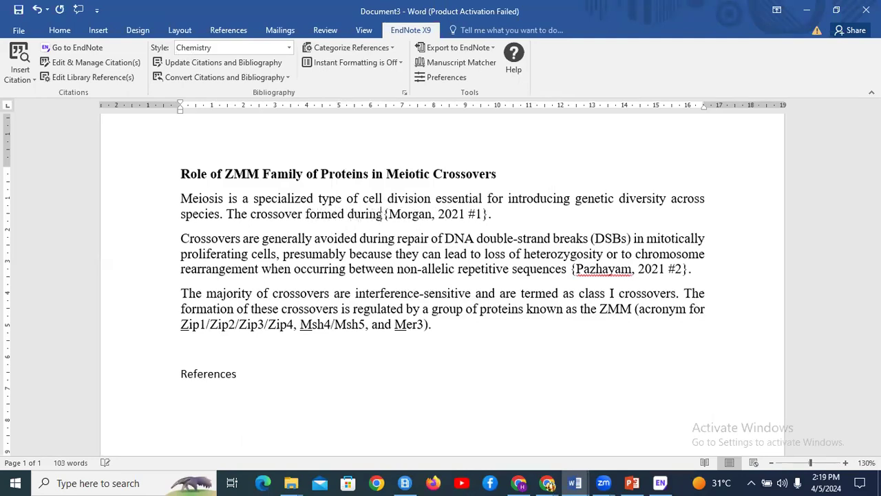
text(iosis )
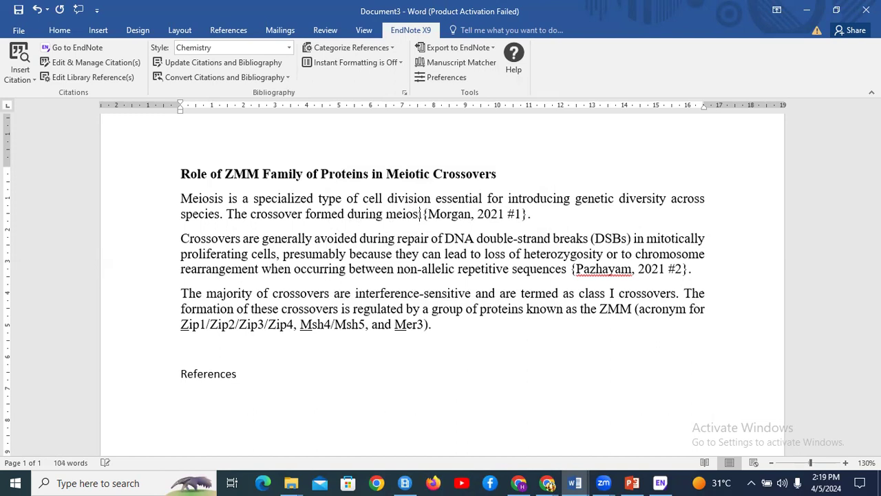
text(are )
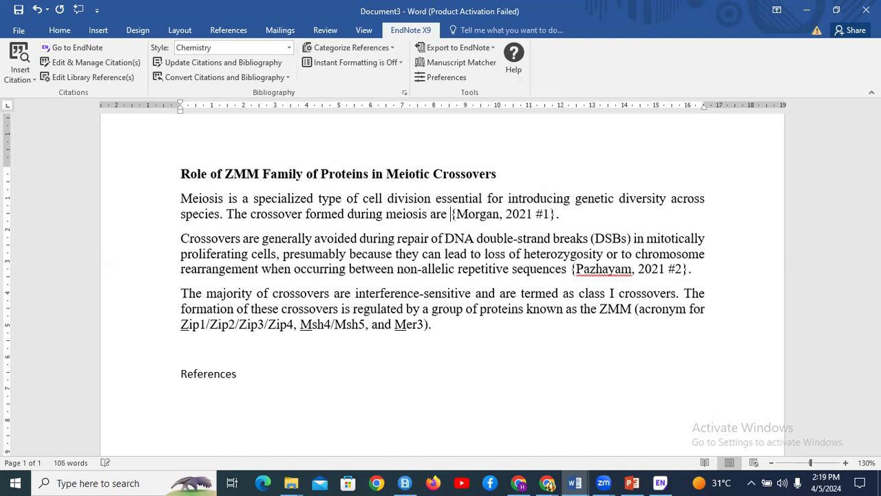
text(highly o)
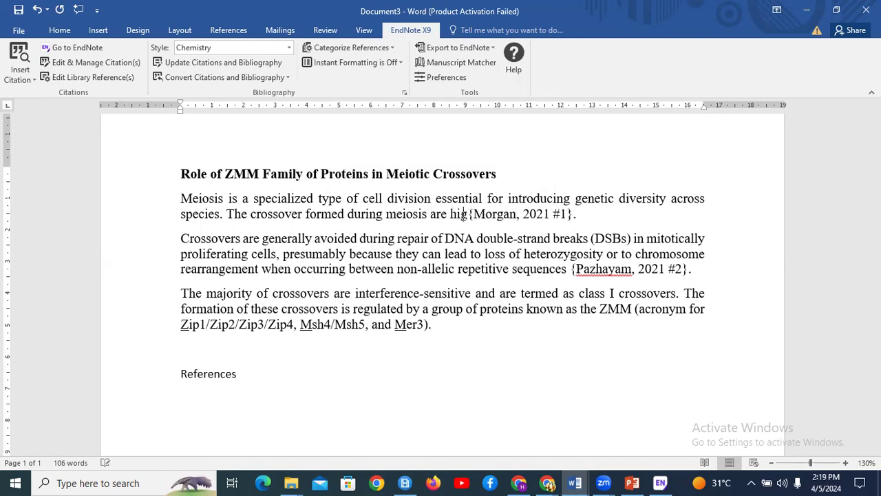
text(rganiz)
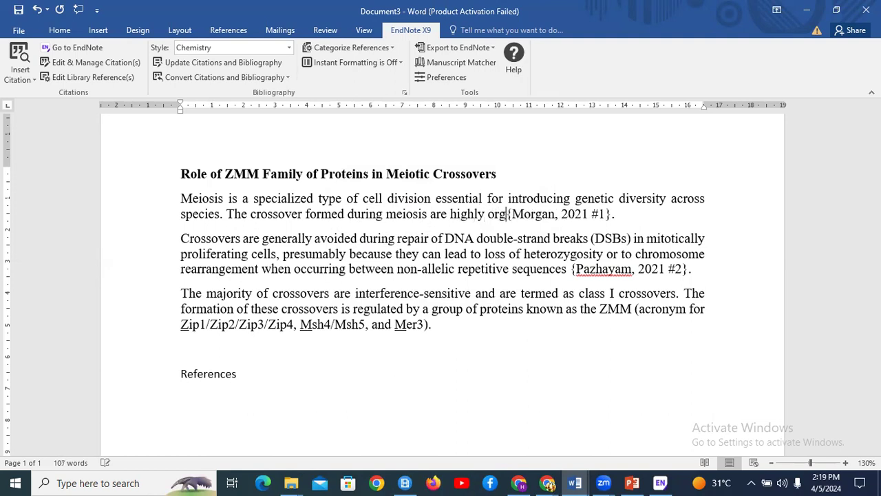
text(ed)
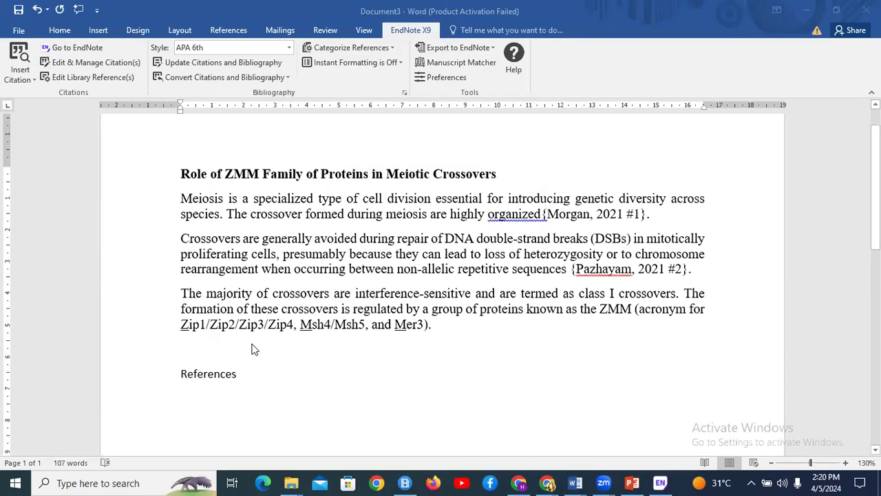
Update the citations and bibliography to replace the temporary citations with formatted ones in APA 6th style
click(182, 65)
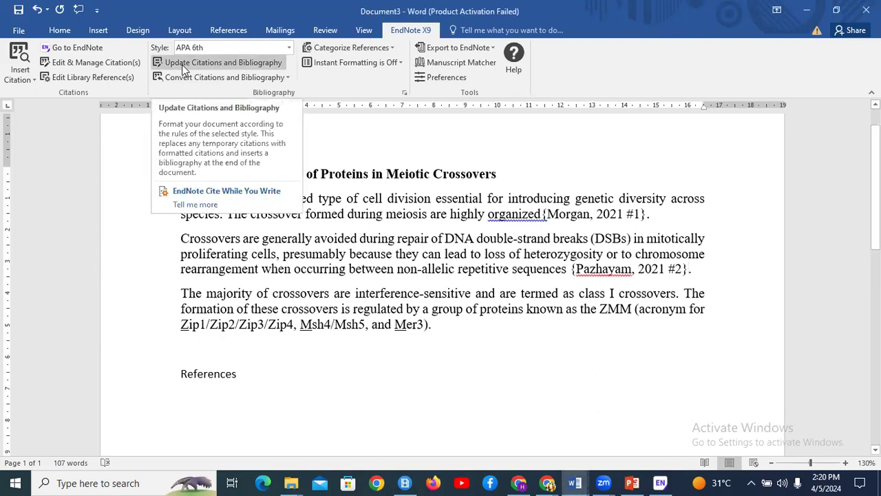
click(183, 65)
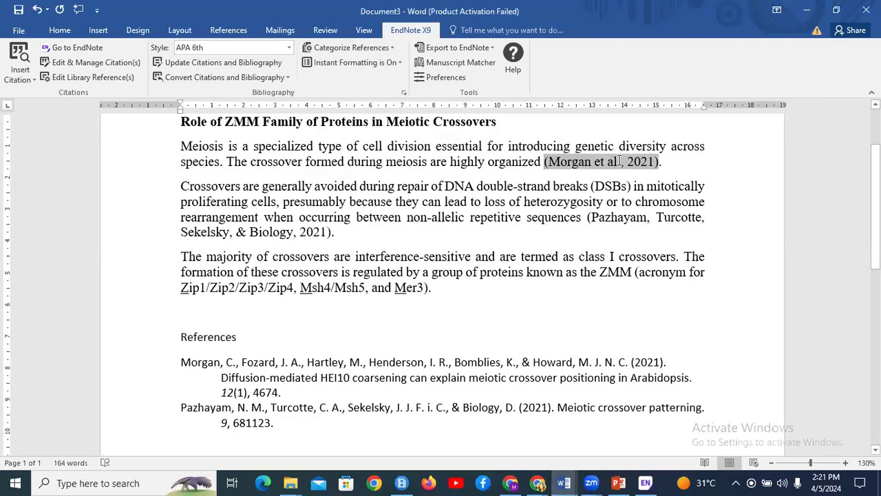
Remove the citation at the end of the first paragraph through EndNote's Edit & Manage Citations
drag(620, 161, 546, 165)
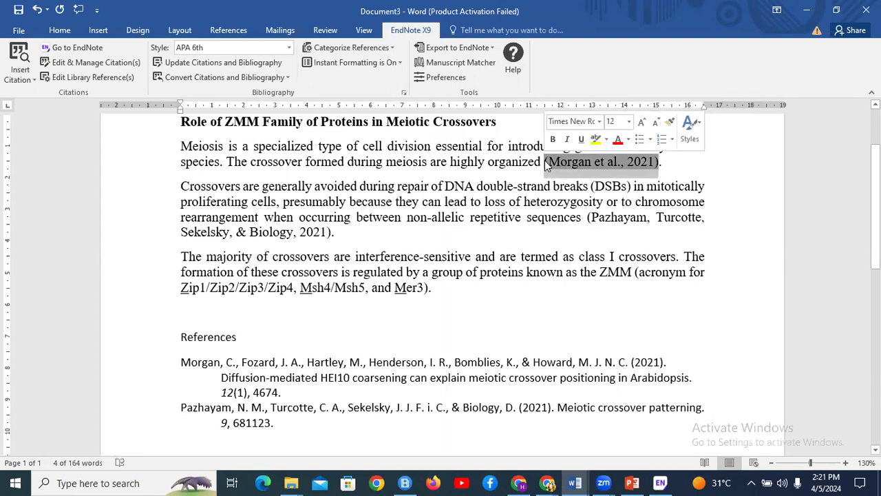
click(81, 63)
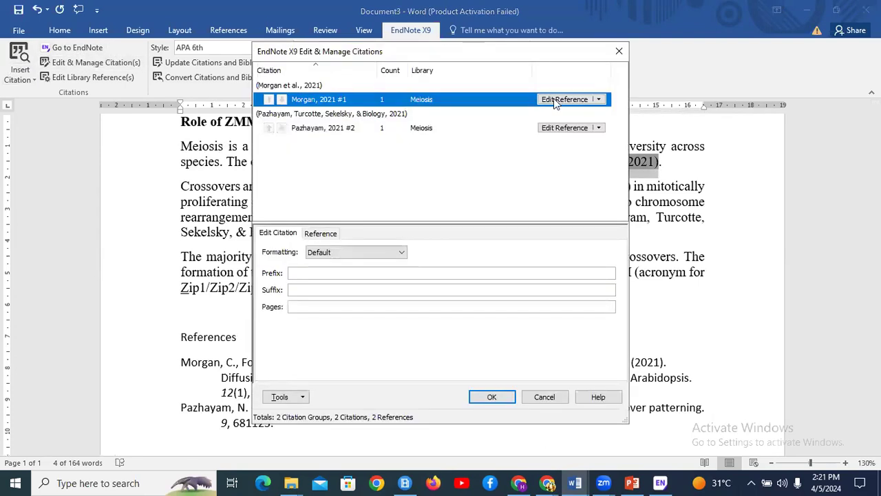
click(601, 99)
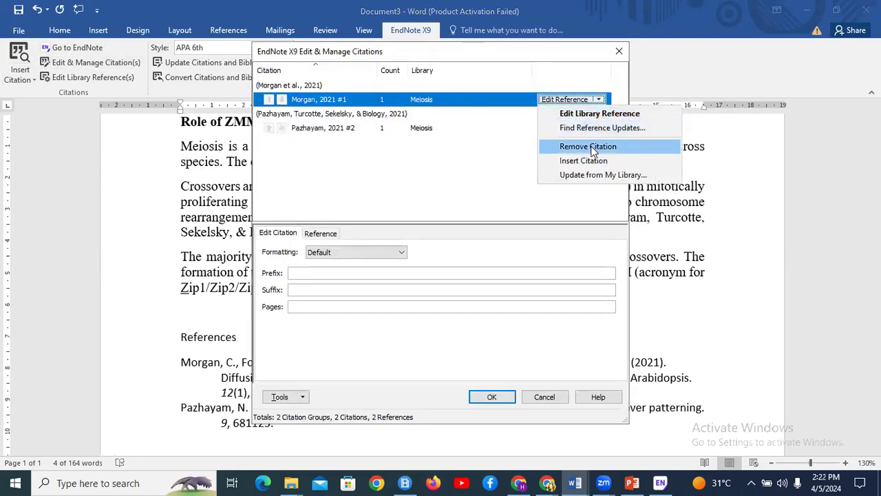
click(590, 146)
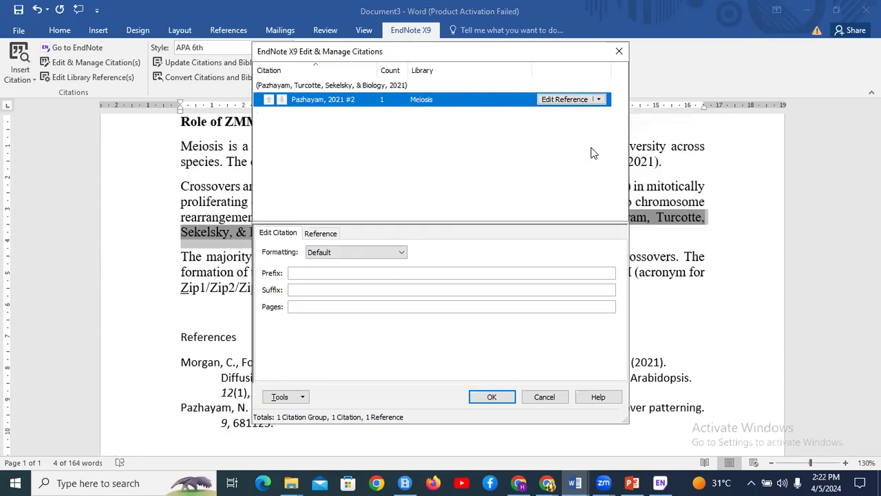
click(492, 397)
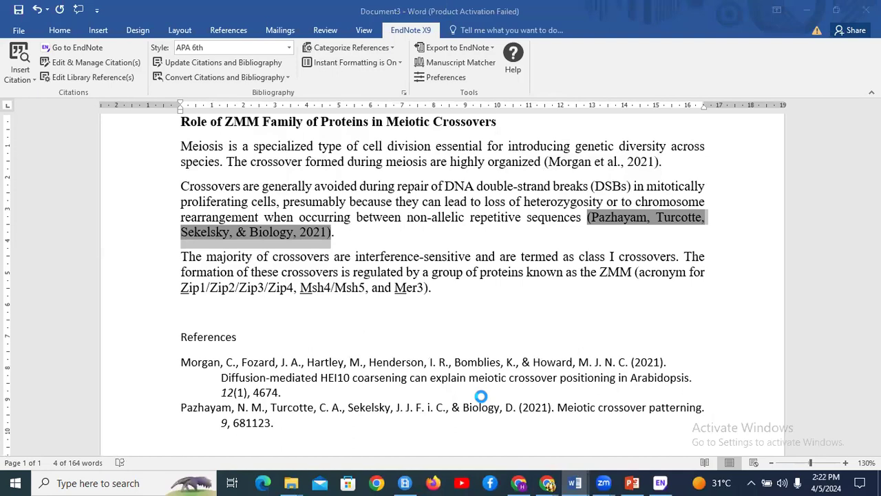
click(545, 162)
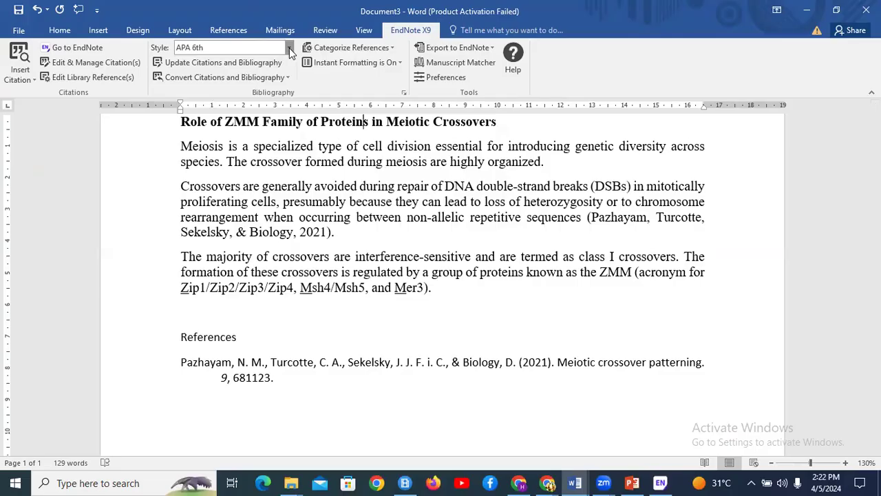
Open the full list of EndNote X9 styles and look through it to the end
click(288, 47)
click(342, 157)
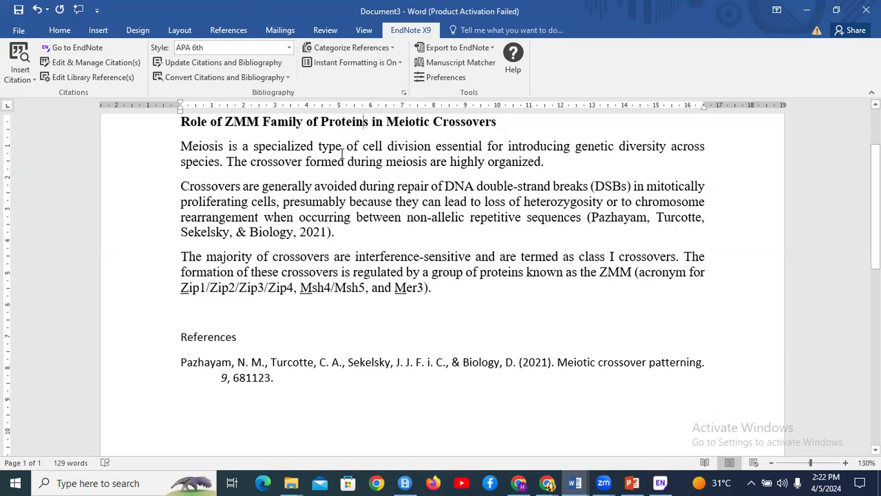
click(288, 47)
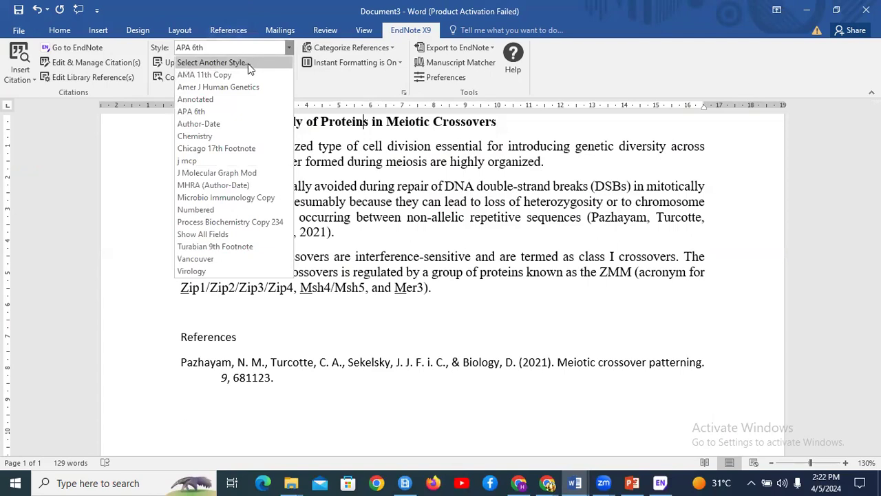
click(248, 63)
scroll(376, 251, down, 10)
drag(546, 189, 546, 277)
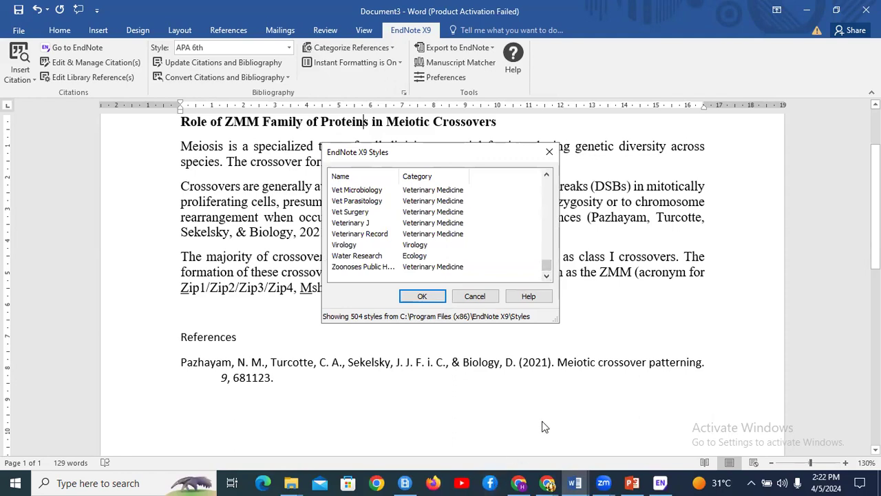
Switch to Chrome and open the Paperpile search result on the Molecular and Cellular Probes citation style in a new tab
click(547, 482)
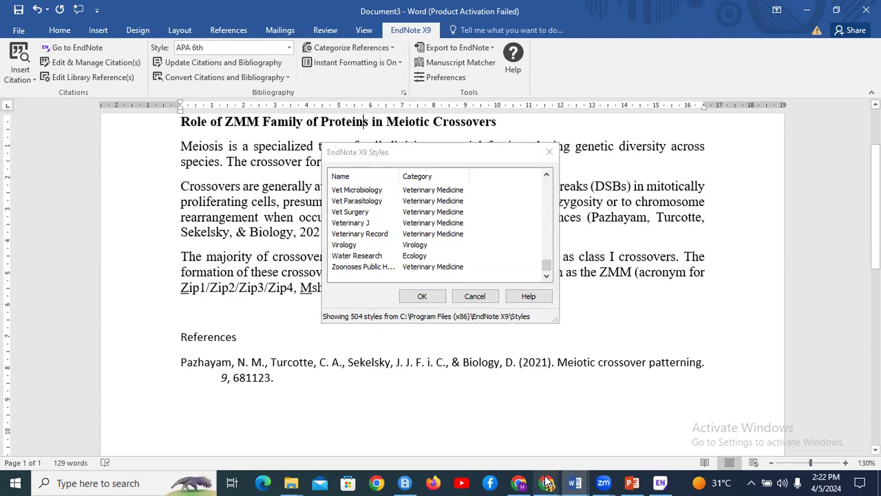
click(575, 424)
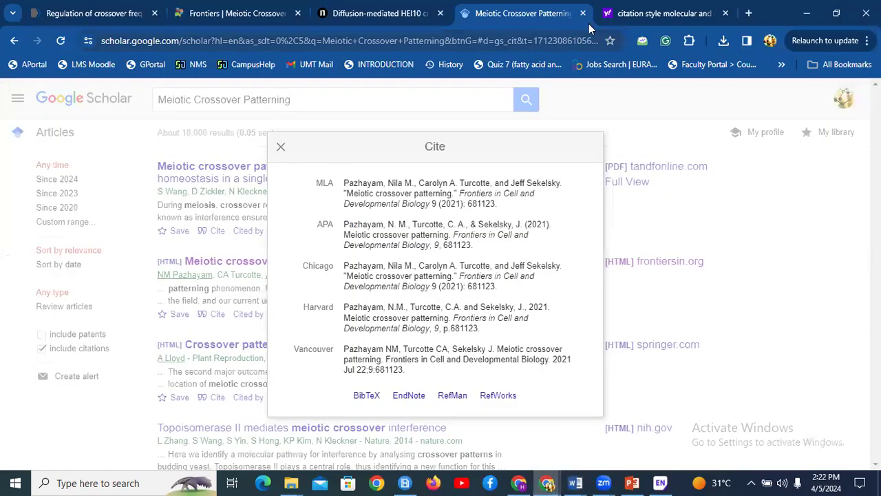
click(646, 7)
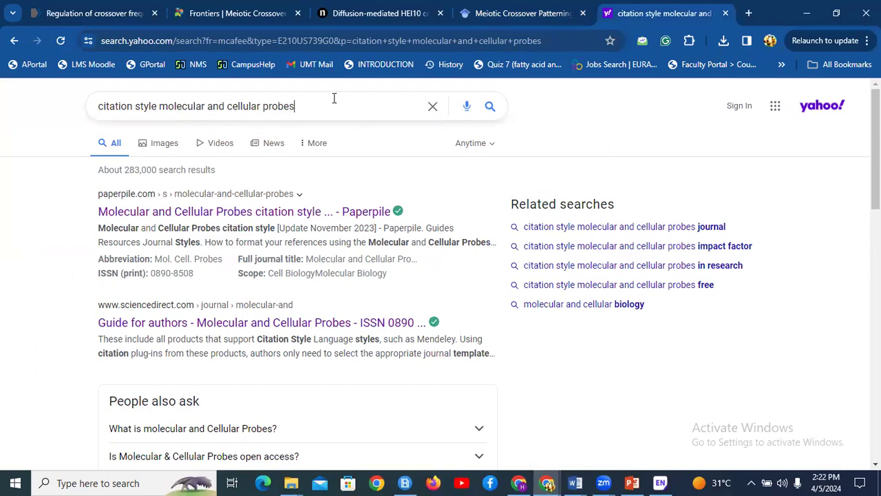
right_click(198, 216)
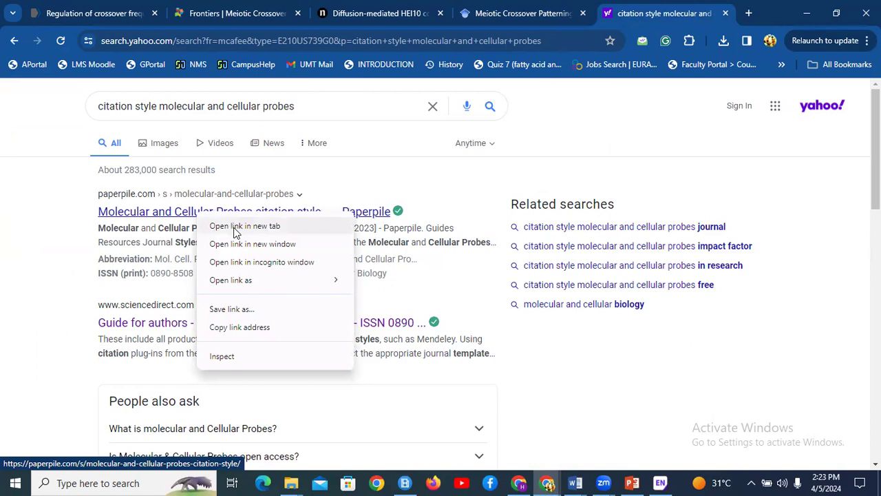
click(245, 226)
click(679, 13)
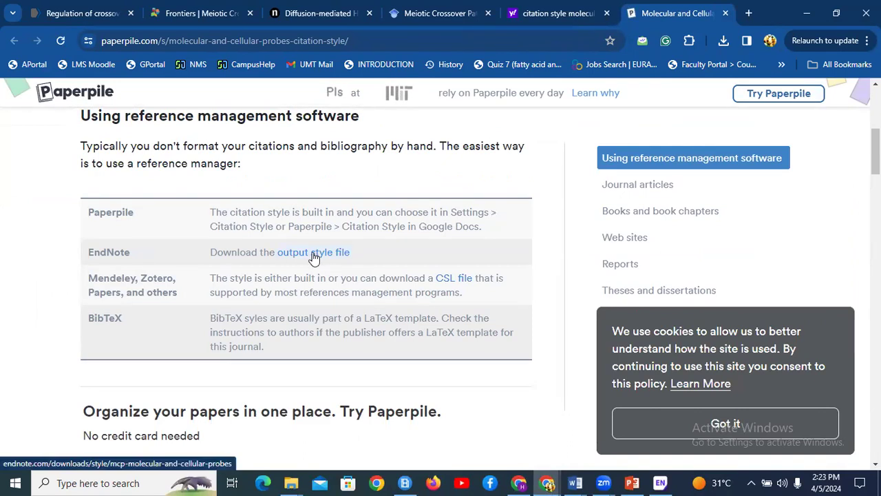
Open the EndNote output style file link from the Paperpile table in a new tab and go to that page
right_click(313, 256)
click(328, 264)
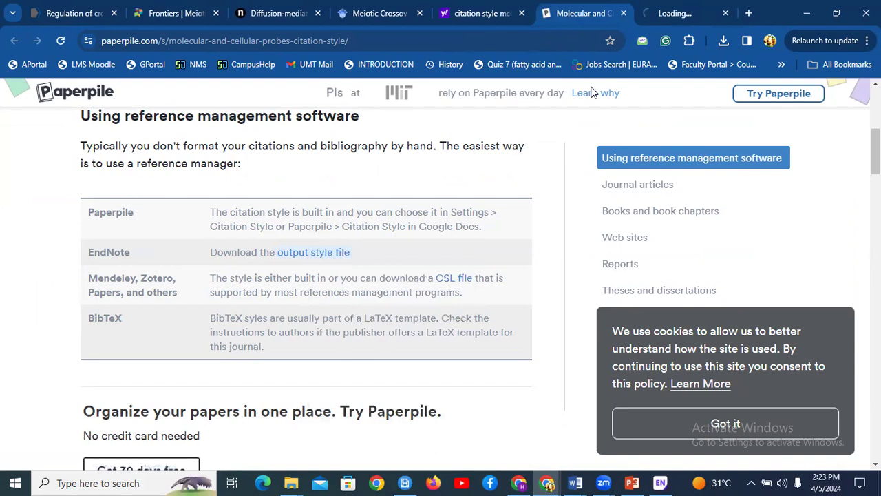
click(659, 13)
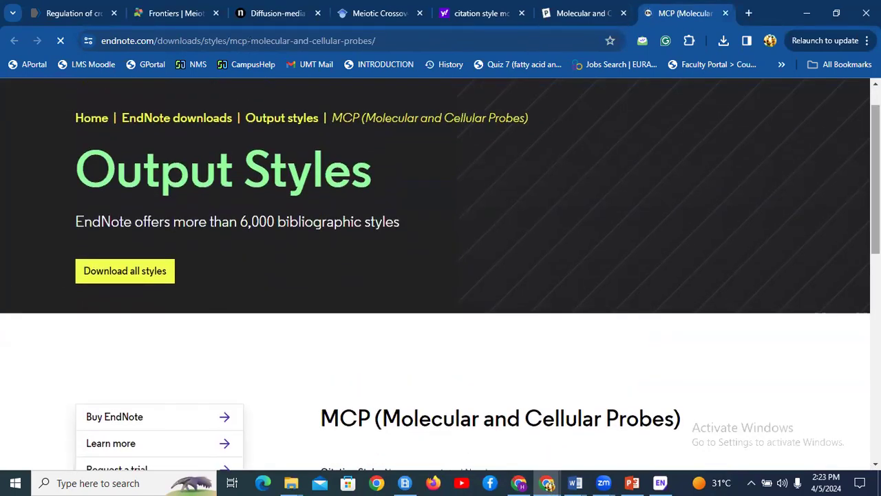
Download the MCP (Molecular and Cellular Probes) style and save it to the Desktop as Molecular Cellular Probes (1)
scroll(440, 276, down, 5)
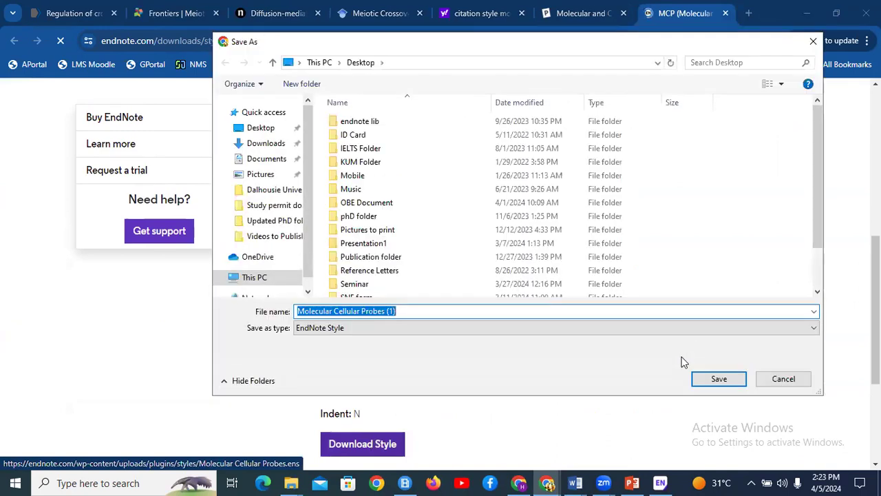
click(264, 113)
click(239, 131)
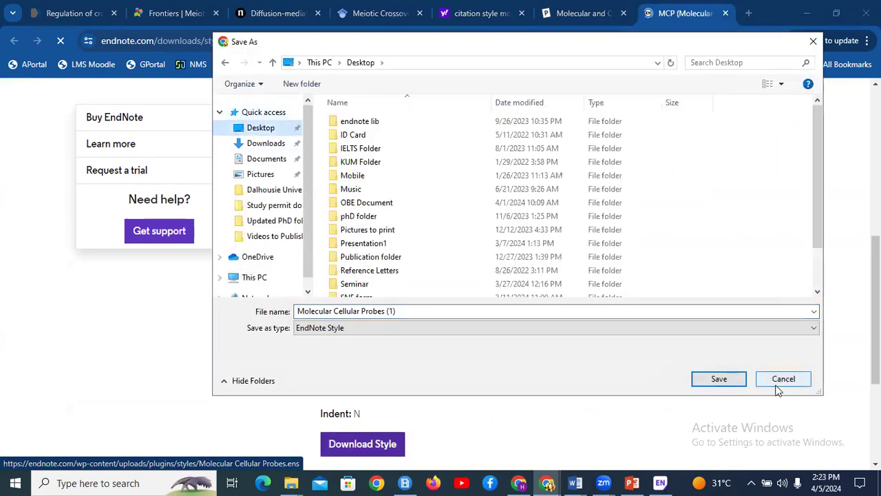
click(719, 378)
Locate the newly downloaded Molecular Cellular Probes (1) style file and open it in EndNote
click(723, 40)
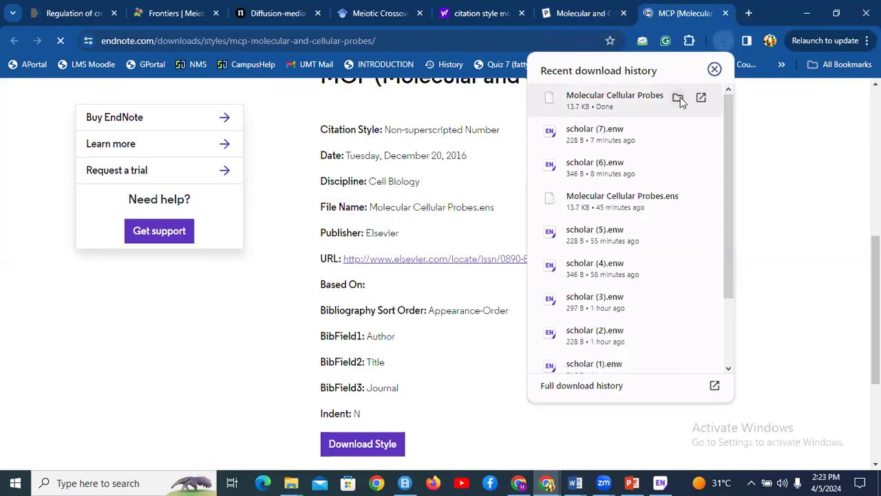
click(677, 96)
key(Return)
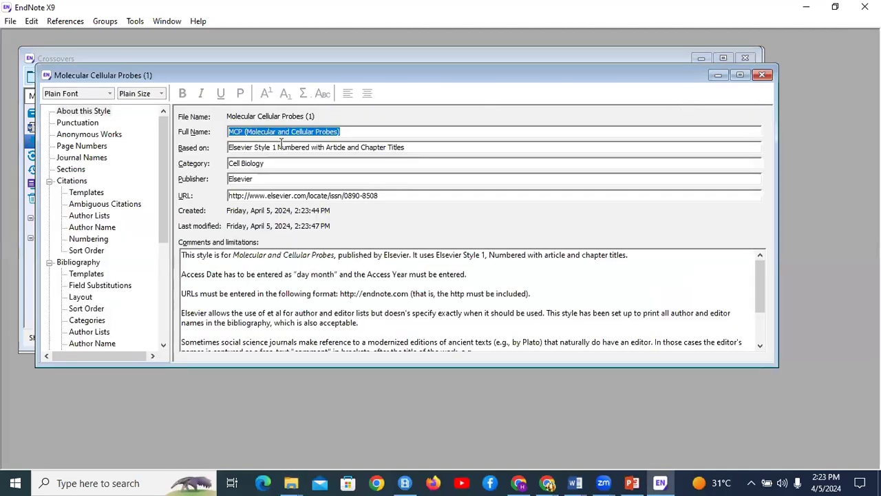
click(344, 131)
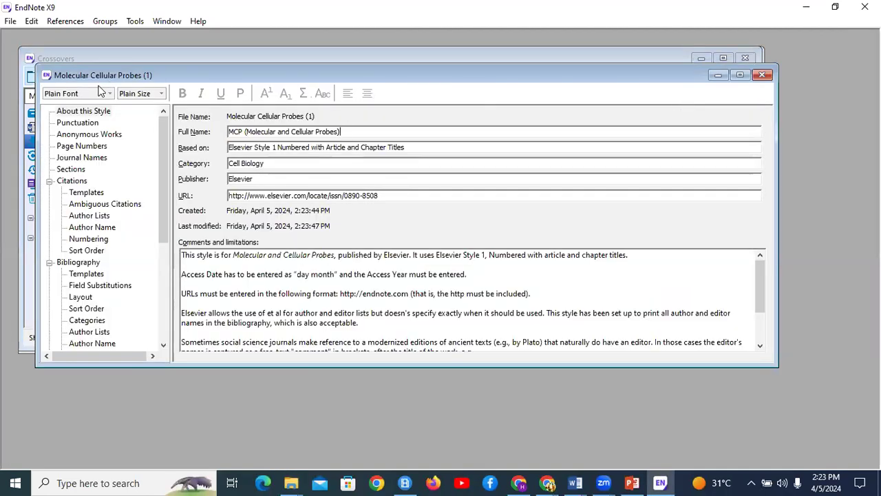
Save a copy of the opened output style in EndNote under the style name "J Mol Cel Prob"
click(14, 23)
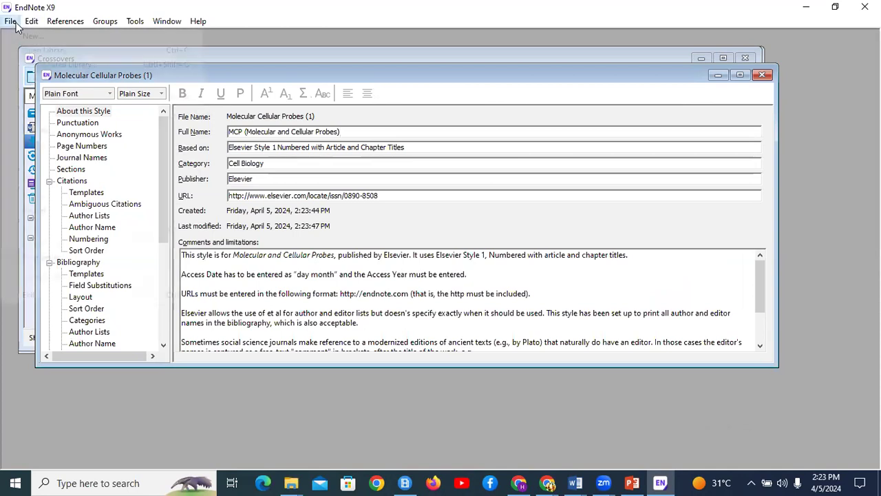
click(28, 128)
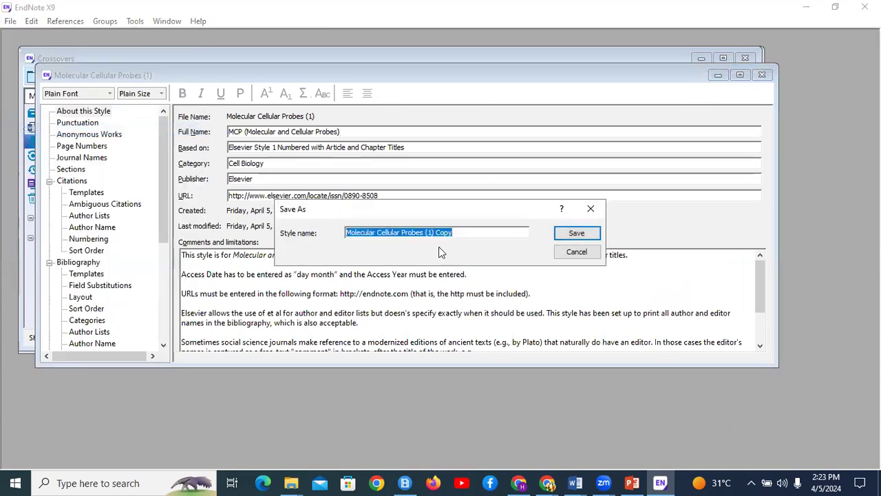
key(Right)
key(BackSpace)
key(BackSpace)
key(BackSpace)
key(BackSpace)
key(BackSpace)
key(BackSpace)
key(ctrl+a)
text(J Mol Cel Prob)
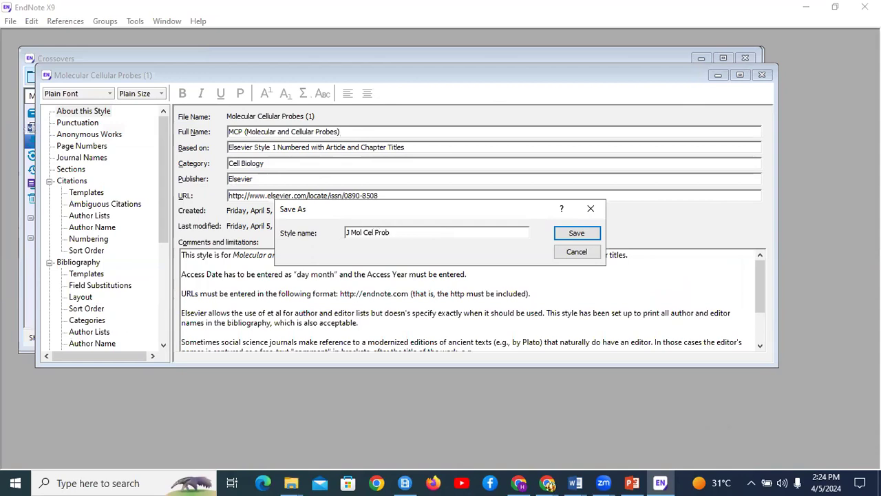
key(Return)
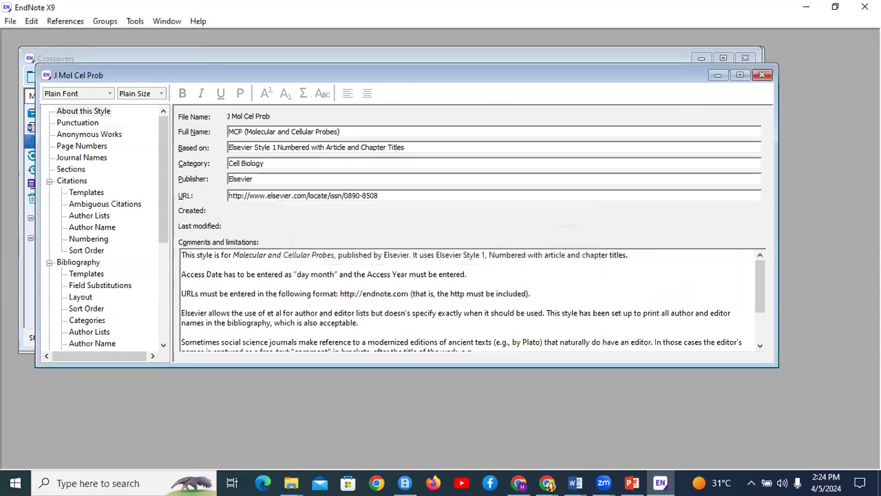
Switch back to Word, reopen the full list of EndNote styles and apply J Mol Cel Prob to the document
click(575, 482)
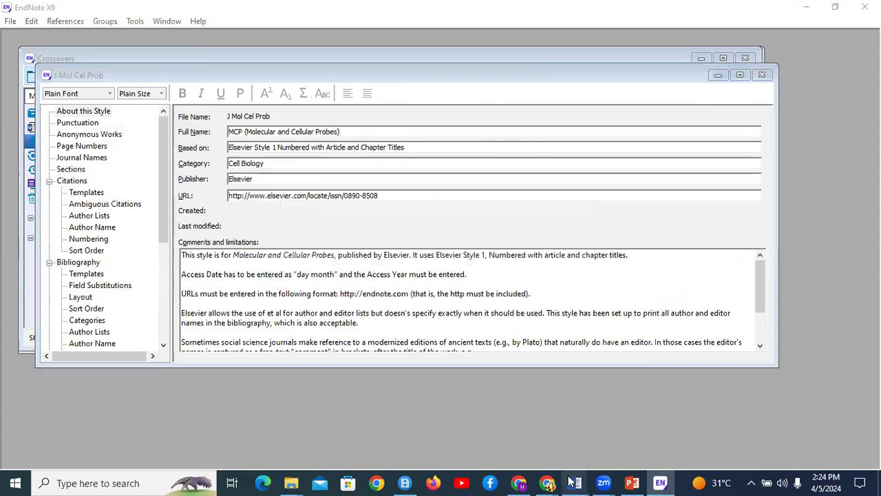
click(721, 383)
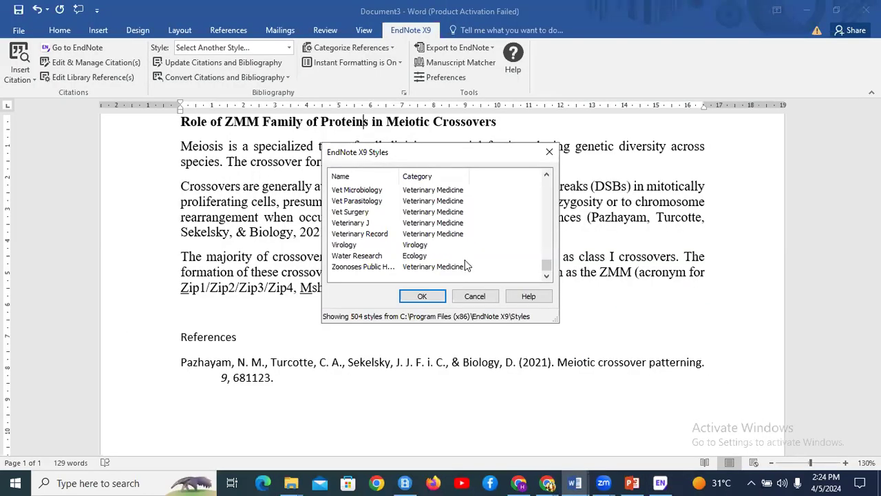
click(289, 47)
click(271, 65)
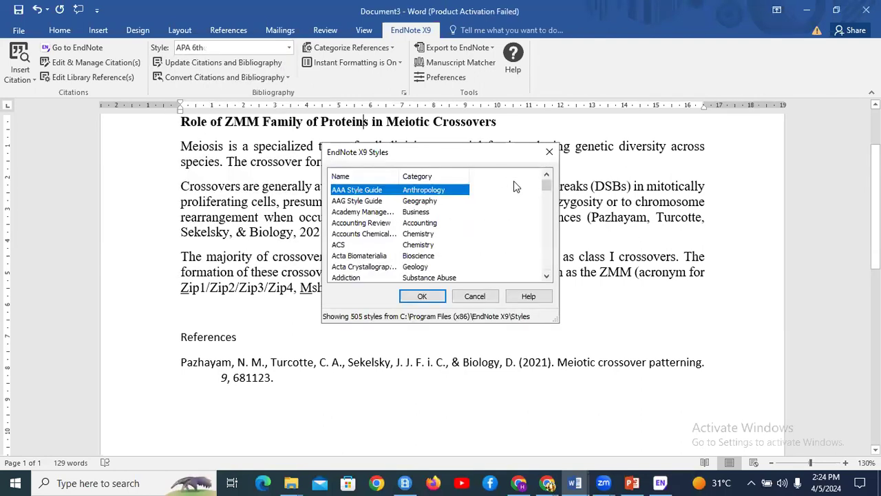
scroll(516, 186, down, 20)
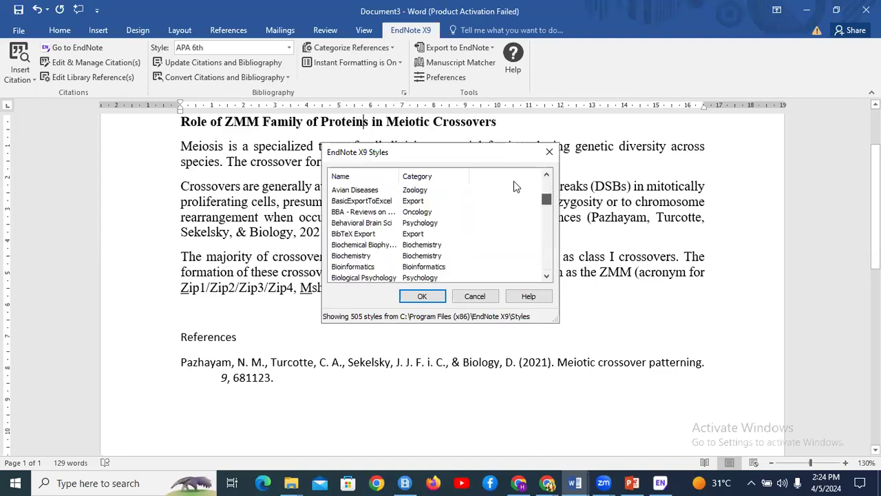
scroll(517, 185, down, 20)
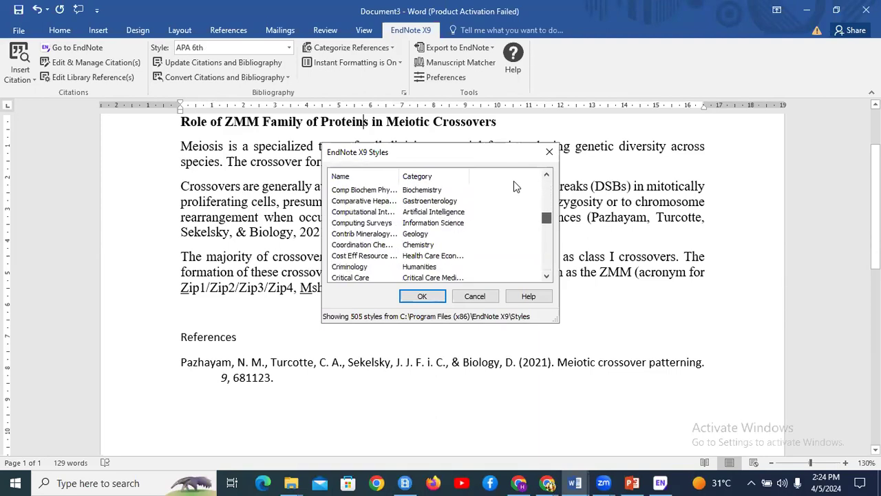
scroll(516, 186, down, 15)
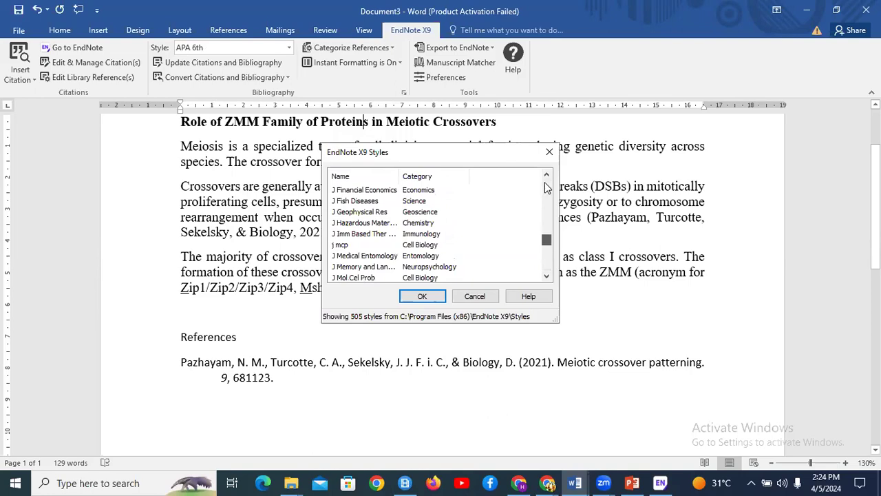
click(370, 278)
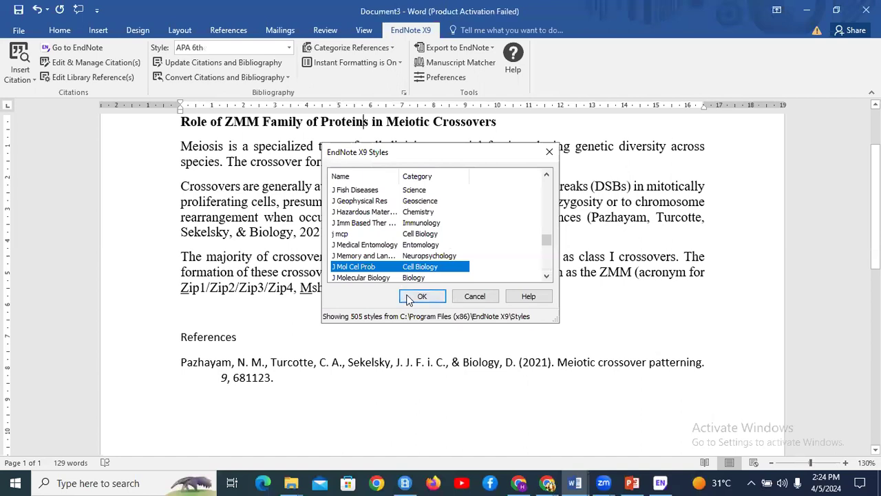
click(411, 296)
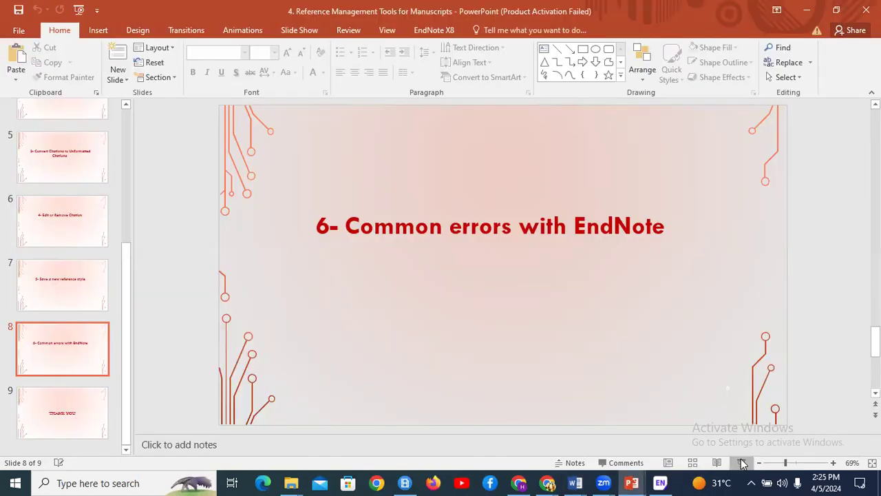
Present the "6- Common errors with EndNote" slide of the PowerPoint presentation as a slide show
key(shift+F5)
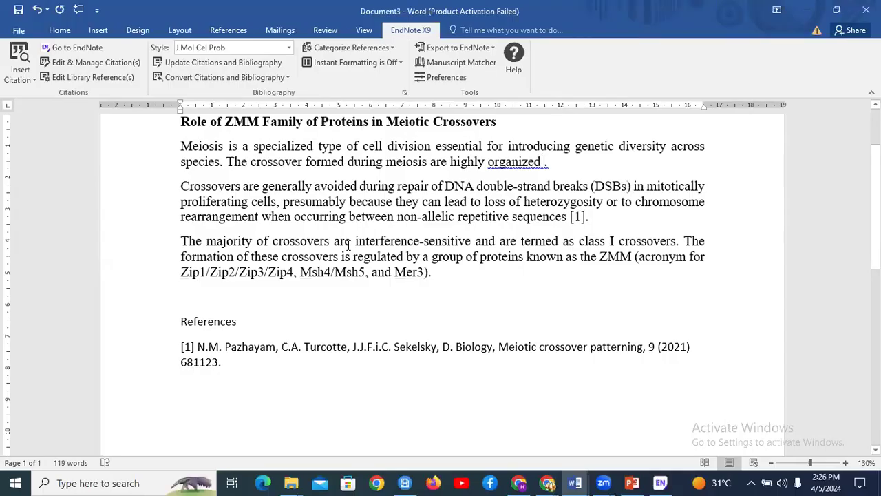
Insert the reference selected in EndNote as a citation after "organized" in the Word document's first paragraph
key(BackSpace)
click(15, 82)
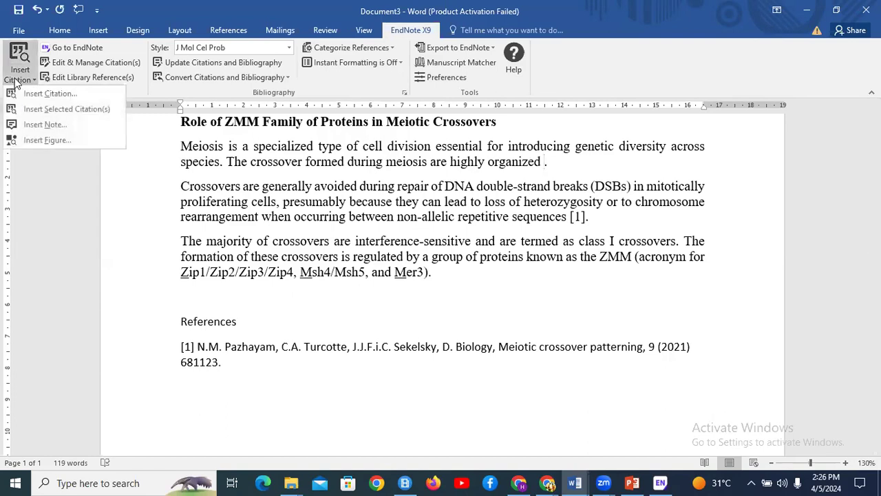
click(40, 109)
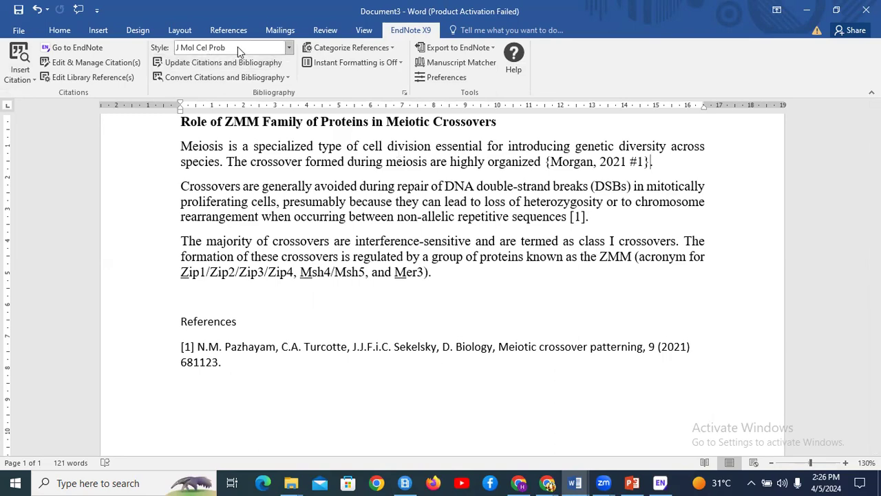
Turn Instant Formatting on and insert the first matching "Diffusion-mediated HEI10 coarsening" reference for the first paragraph's temporary citation
drag(653, 161, 545, 161)
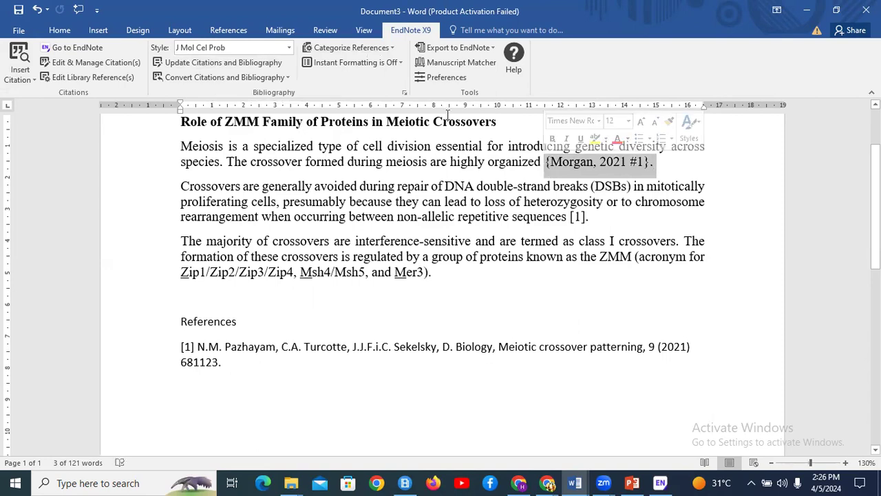
click(389, 63)
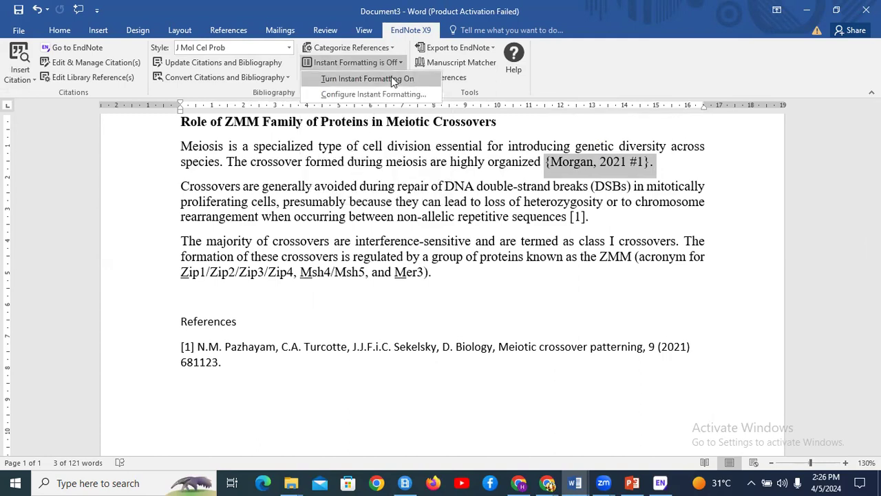
click(391, 77)
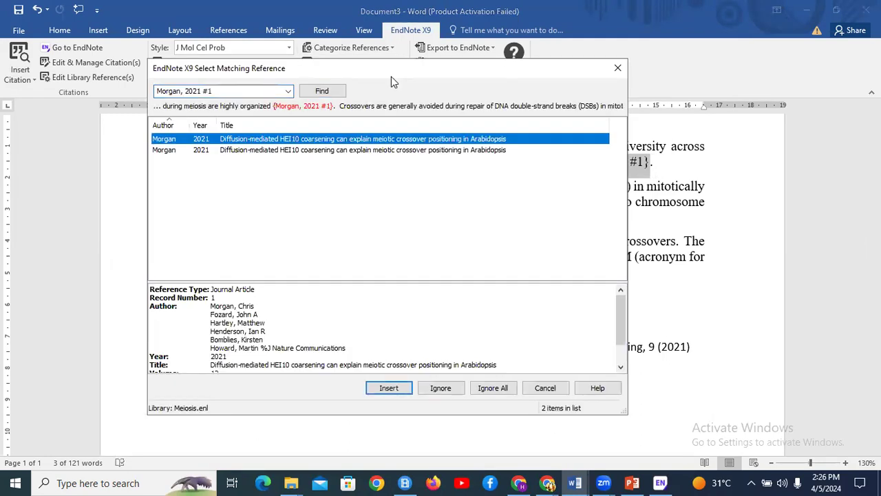
click(388, 388)
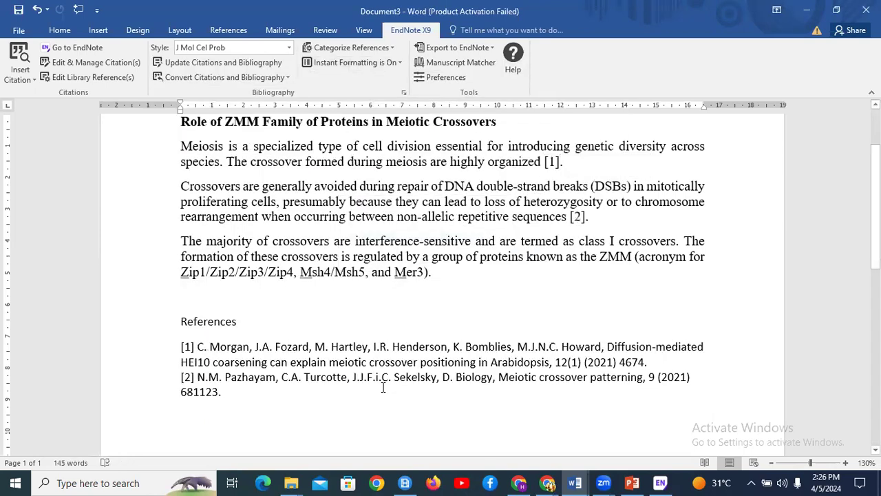
click(401, 67)
click(401, 66)
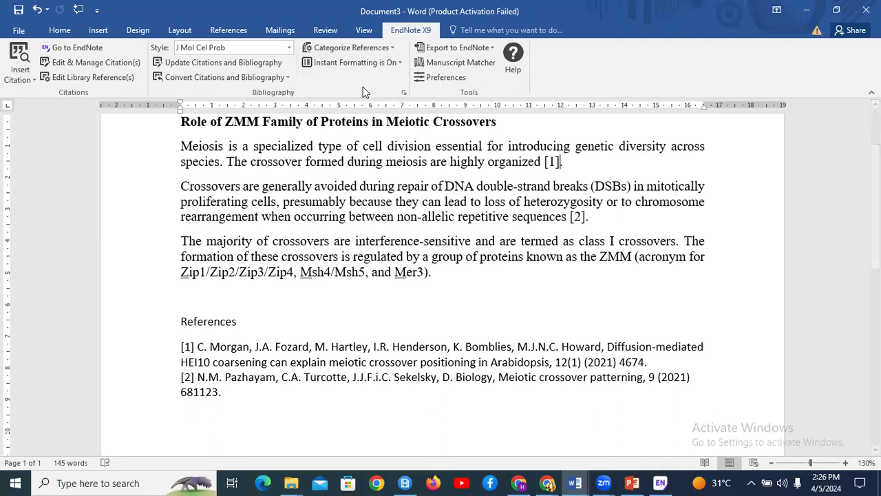